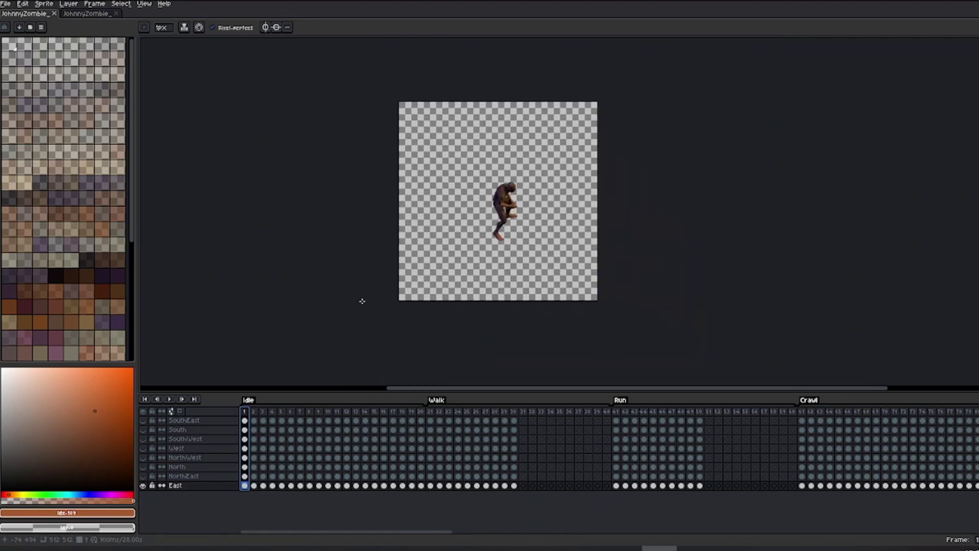
Select the East layer and start a sprite sheet export of the zombie sprite
{"action": "left_click", "coordinate": [194, 485]}
{"action": "left_click", "coordinate": [7, 4]}
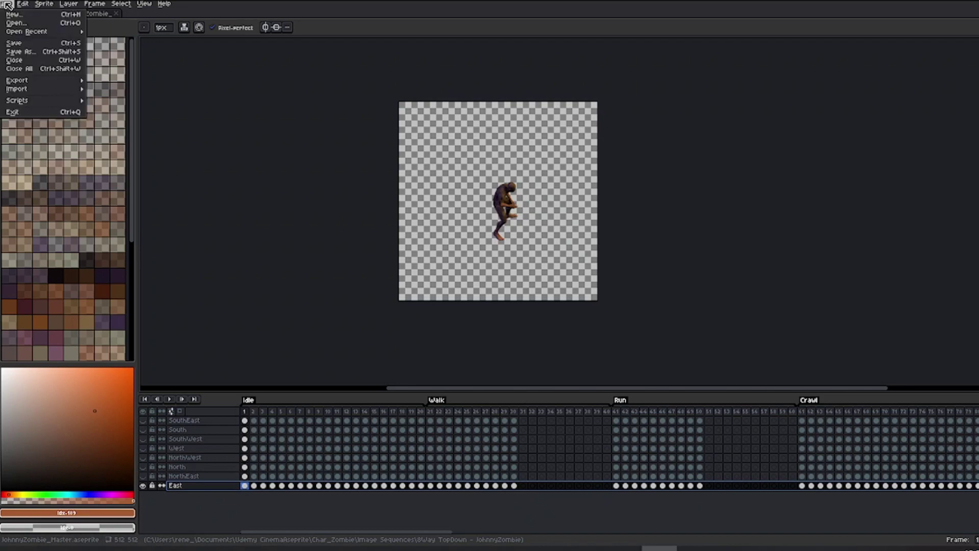
{"action": "mouse_move", "coordinate": [23, 83]}
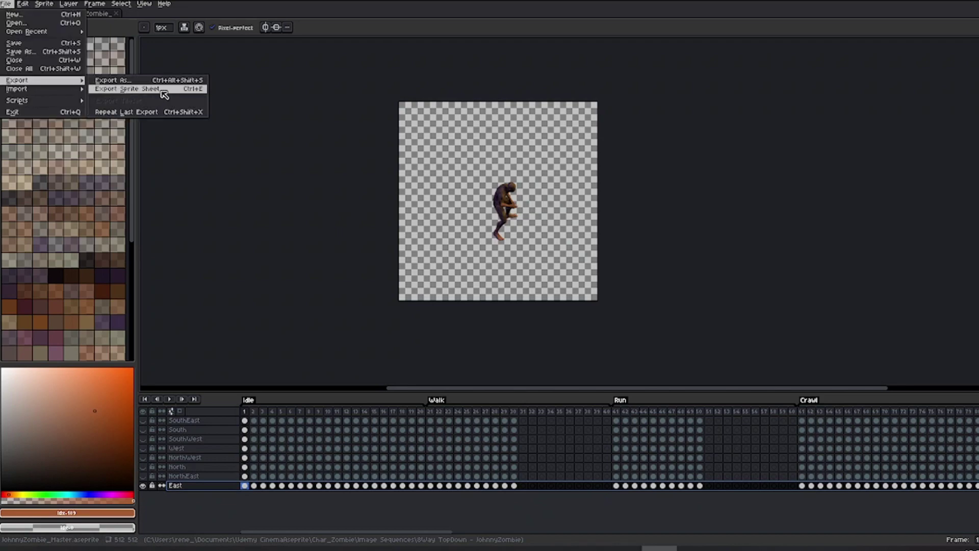
{"action": "left_click", "coordinate": [200, 91]}
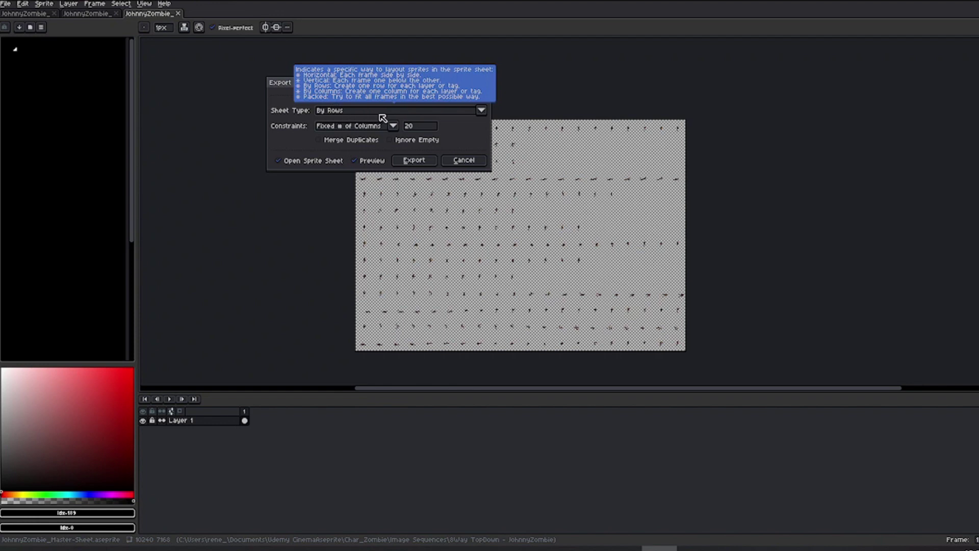
Check the sheet layout options, keeping By Rows with a fixed number of 20 columns
{"action": "left_click", "coordinate": [332, 111]}
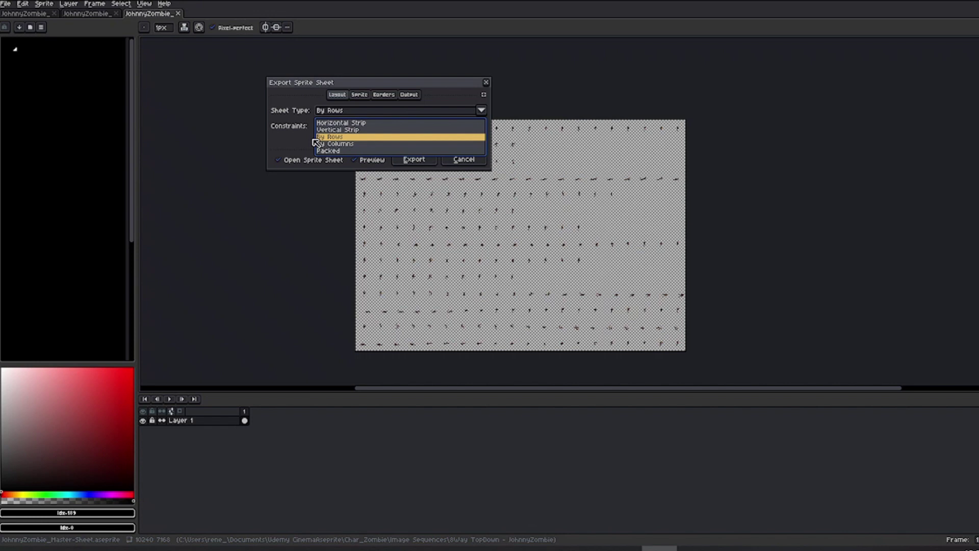
{"action": "left_click", "coordinate": [295, 130]}
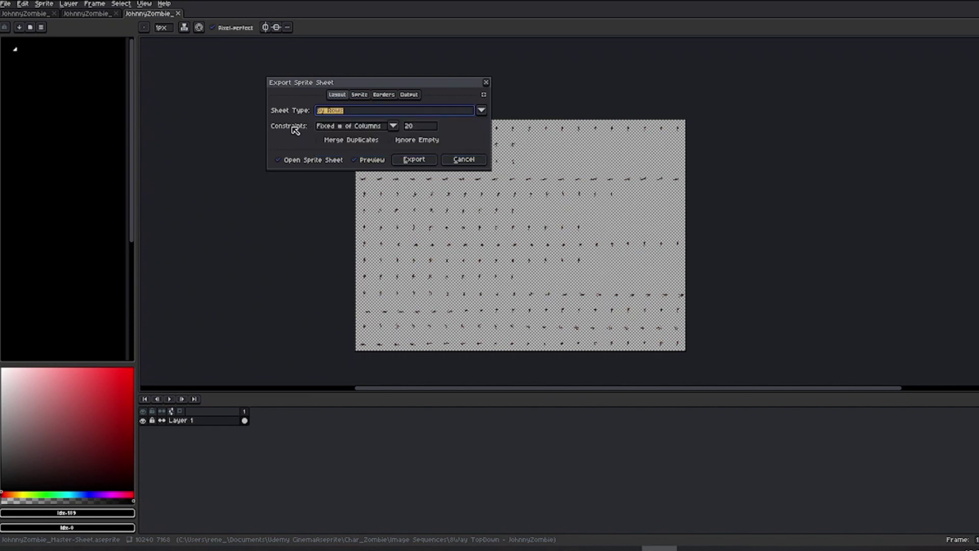
{"action": "left_click", "coordinate": [338, 128]}
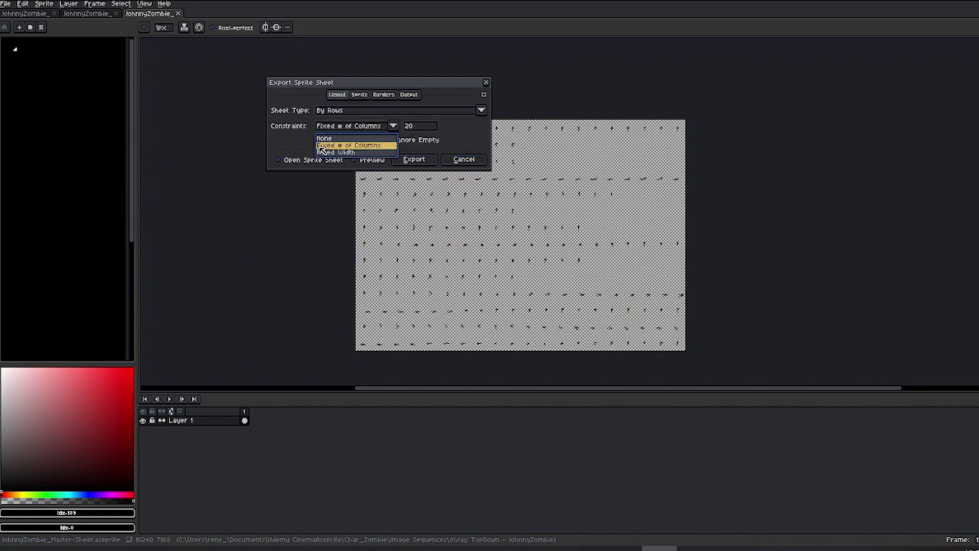
{"action": "left_click", "coordinate": [294, 131]}
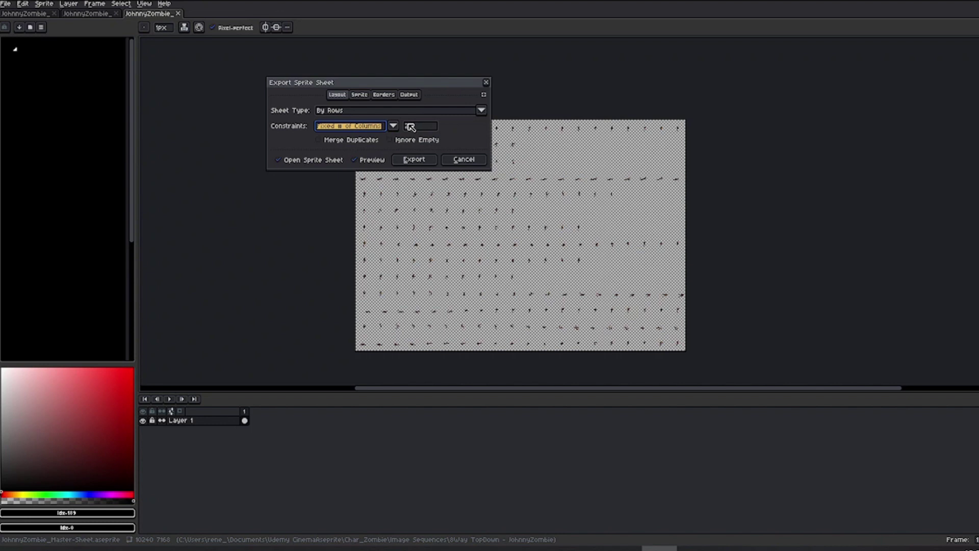
{"action": "left_click", "coordinate": [298, 161]}
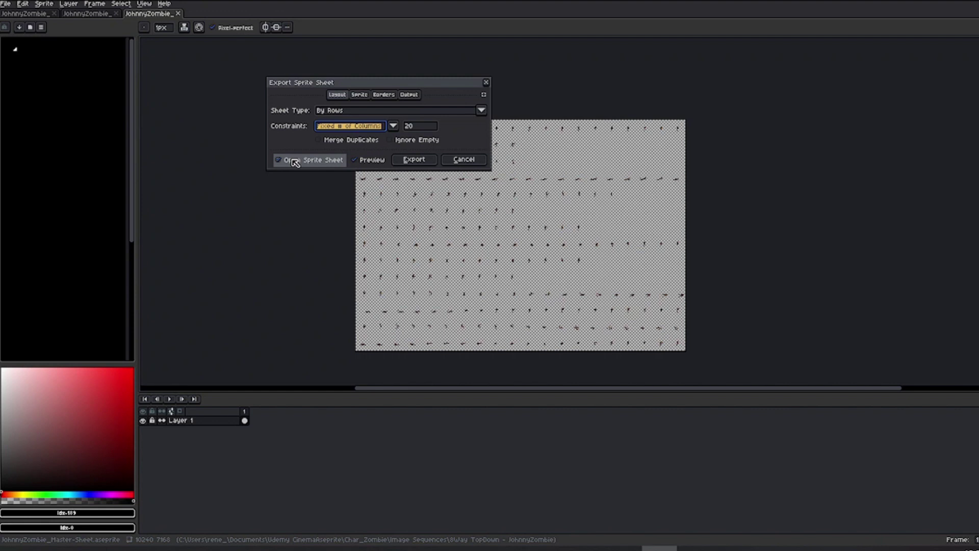
Enable the output file for the sprite sheet and name it JohnnyZombie_Set_East.png
{"action": "left_click", "coordinate": [409, 94]}
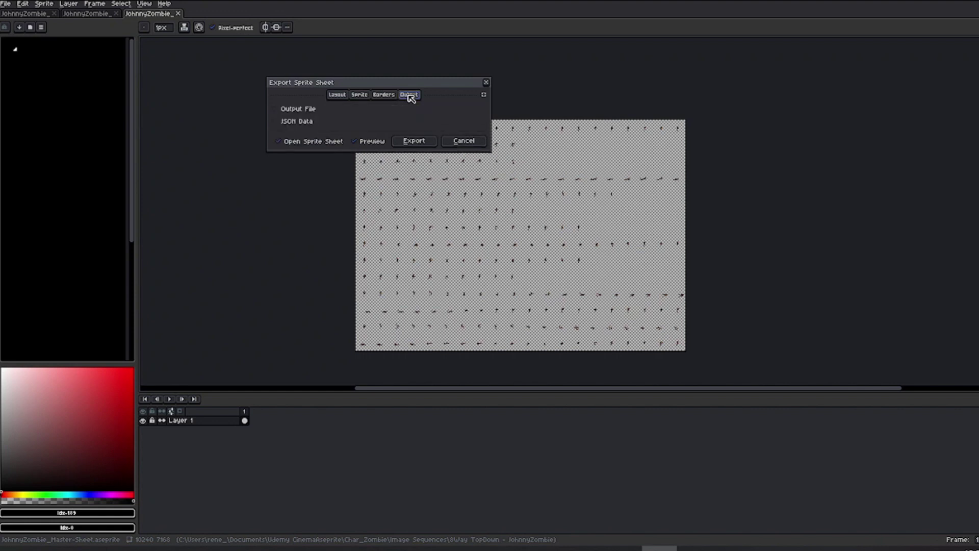
{"action": "left_click", "coordinate": [283, 110]}
{"action": "scroll", "coordinate": [520, 197], "scroll_direction": "up", "scroll_amount": 2}
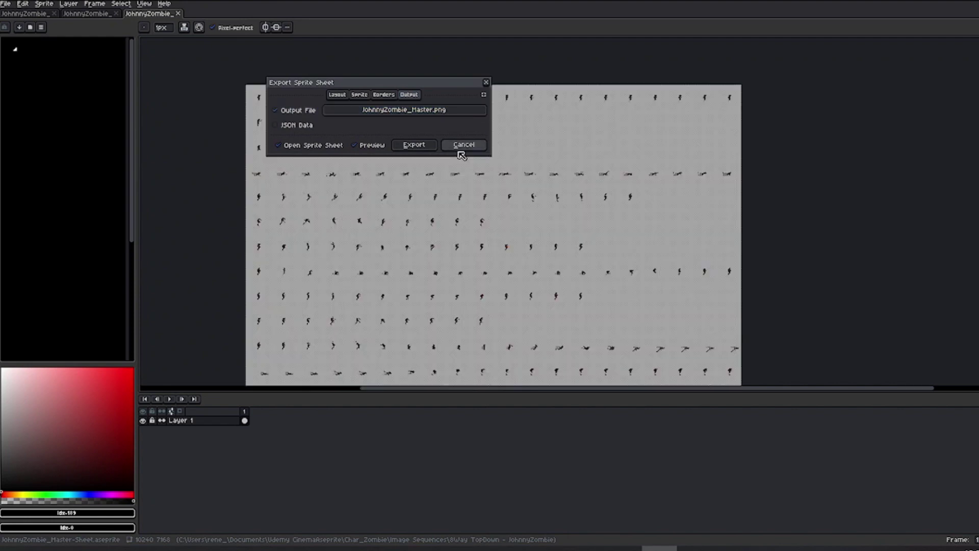
{"action": "left_click", "coordinate": [392, 110]}
{"action": "left_click_drag", "start_coordinate": [301, 503], "coordinate": [322, 503]}
{"action": "type", "text": "East"}
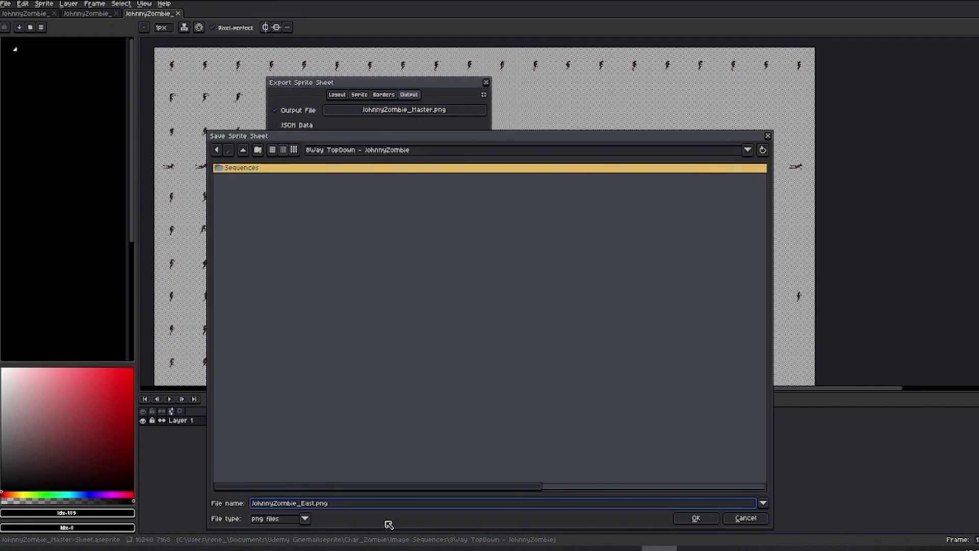
{"action": "left_click", "coordinate": [301, 503]}
{"action": "type", "text": "S"}
{"action": "left_click", "coordinate": [305, 503]}
{"action": "type", "text": "Set_"}
{"action": "left_click", "coordinate": [697, 518]}
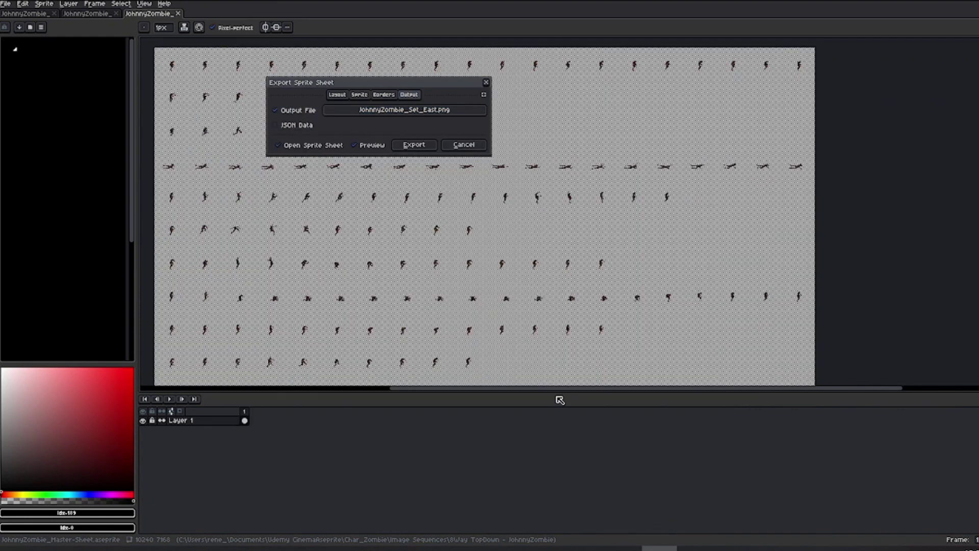
Check the layer and frame choices for the sheet, keeping visible layers and all frames
{"action": "left_click", "coordinate": [360, 95]}
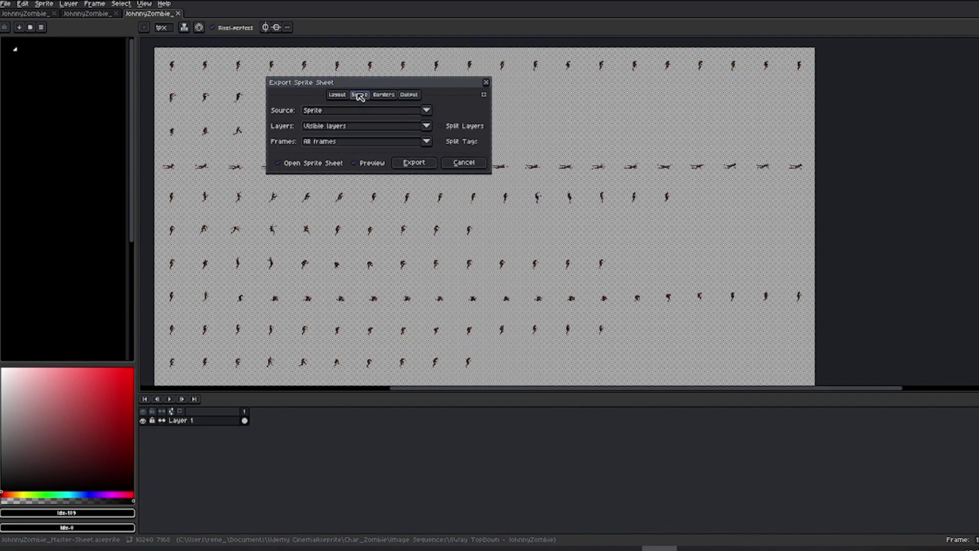
{"action": "left_click", "coordinate": [363, 127]}
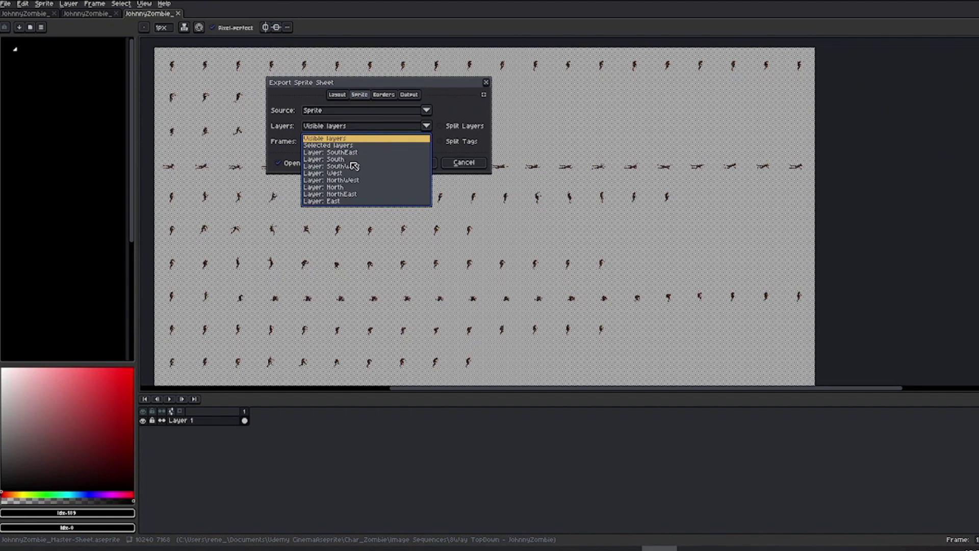
{"action": "left_click", "coordinate": [345, 138]}
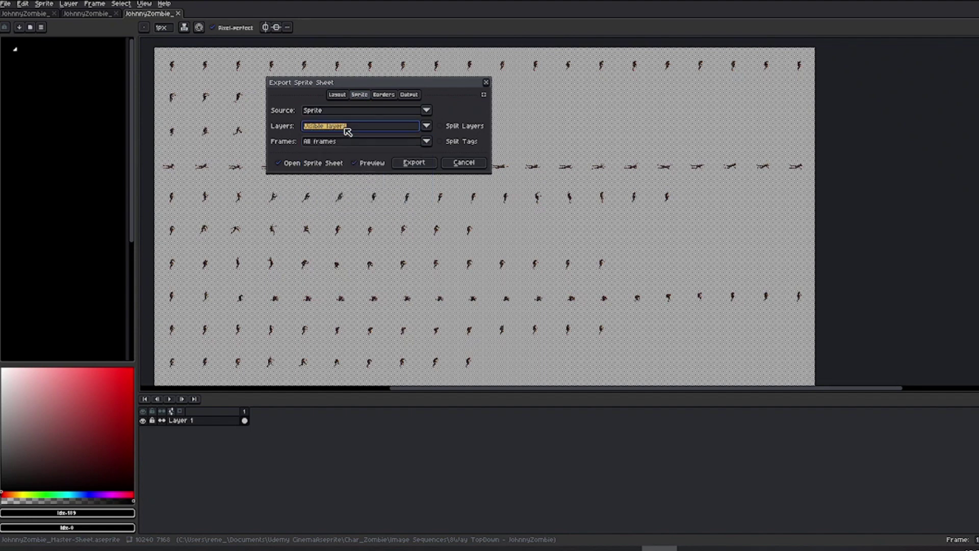
{"action": "left_click", "coordinate": [317, 146]}
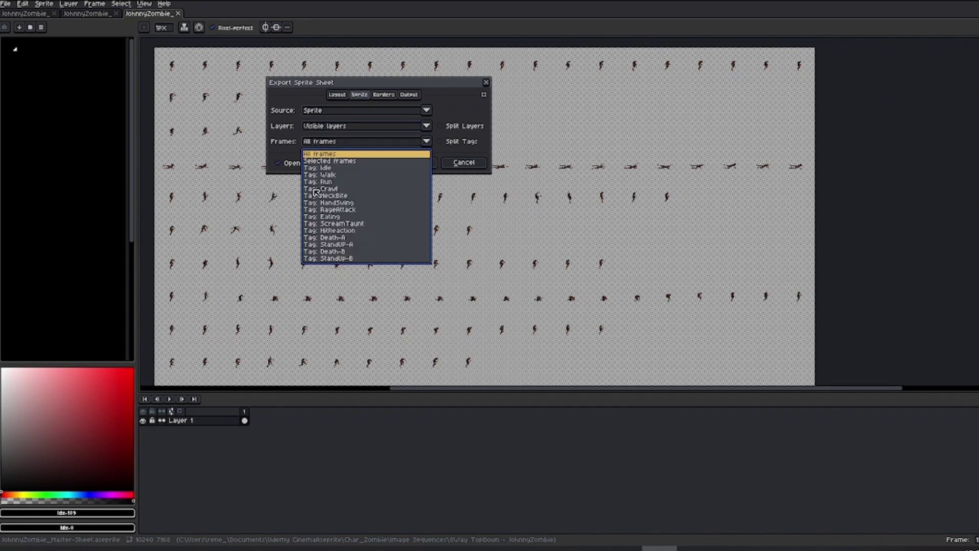
{"action": "left_click", "coordinate": [285, 145]}
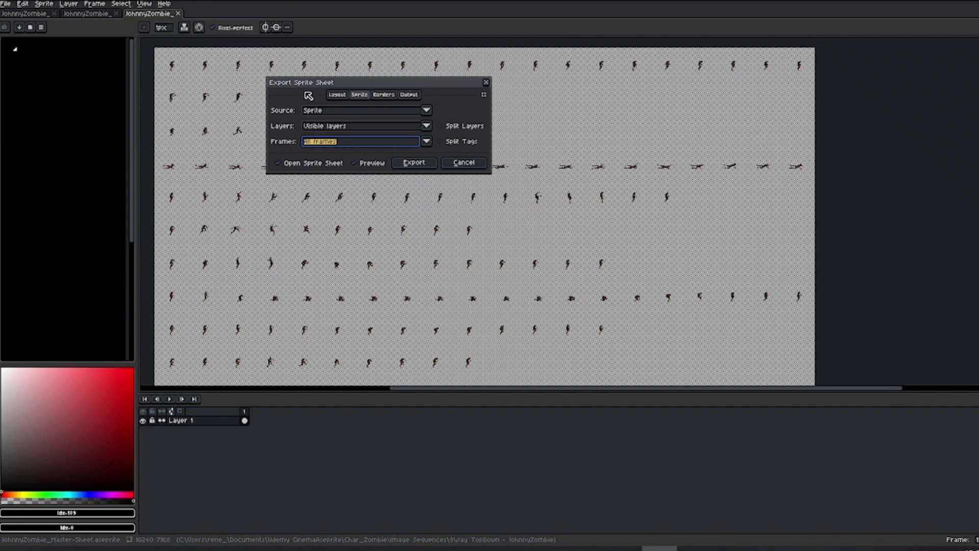
Try trimming the whole sprite and then the individual cels, comparing the resulting sheet previews
{"action": "left_click", "coordinate": [383, 95]}
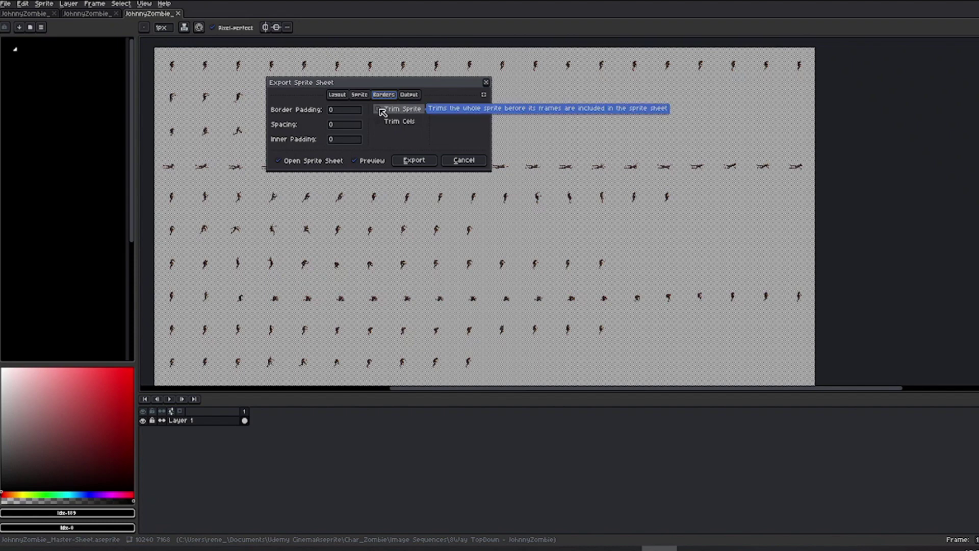
{"action": "left_click", "coordinate": [382, 110]}
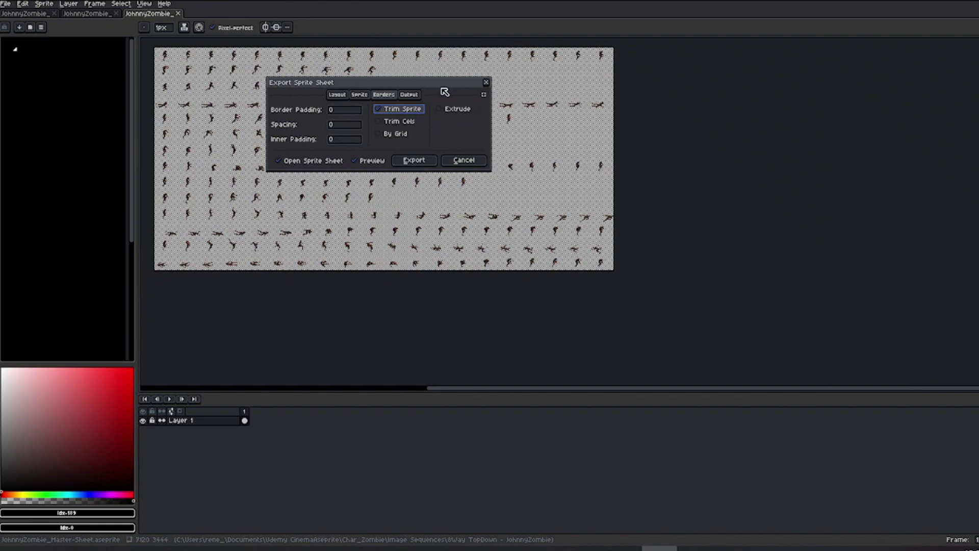
{"action": "left_click", "coordinate": [397, 111]}
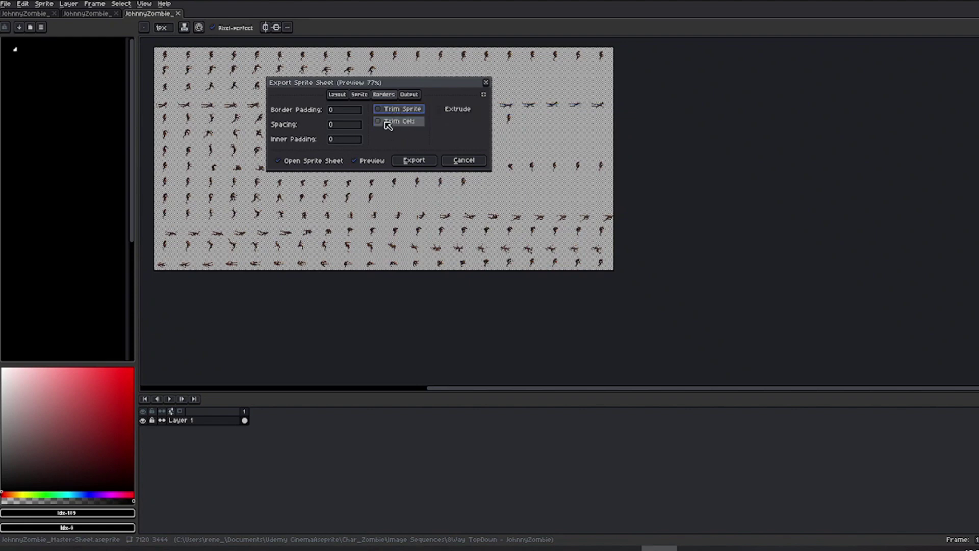
{"action": "left_click", "coordinate": [387, 124]}
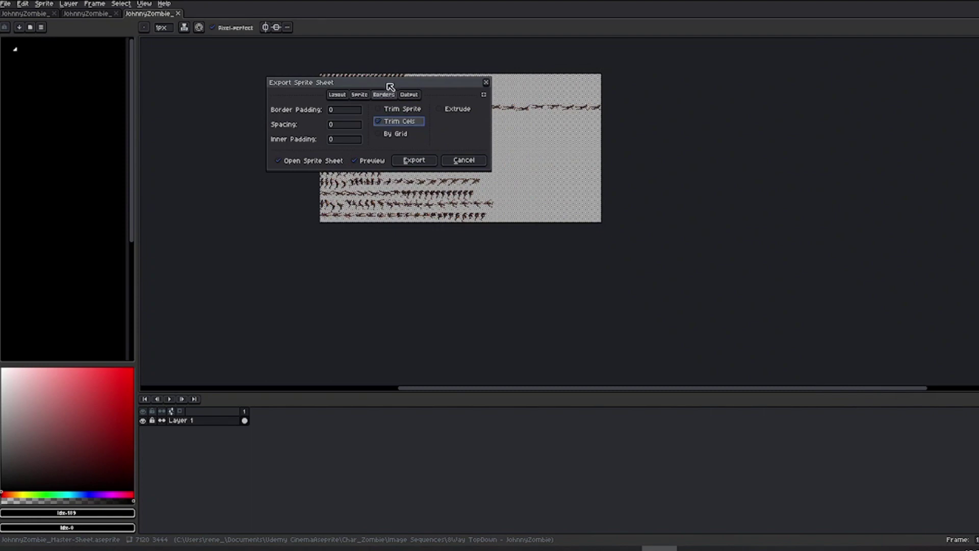
{"action": "left_click_drag", "start_coordinate": [389, 88], "coordinate": [402, 246]}
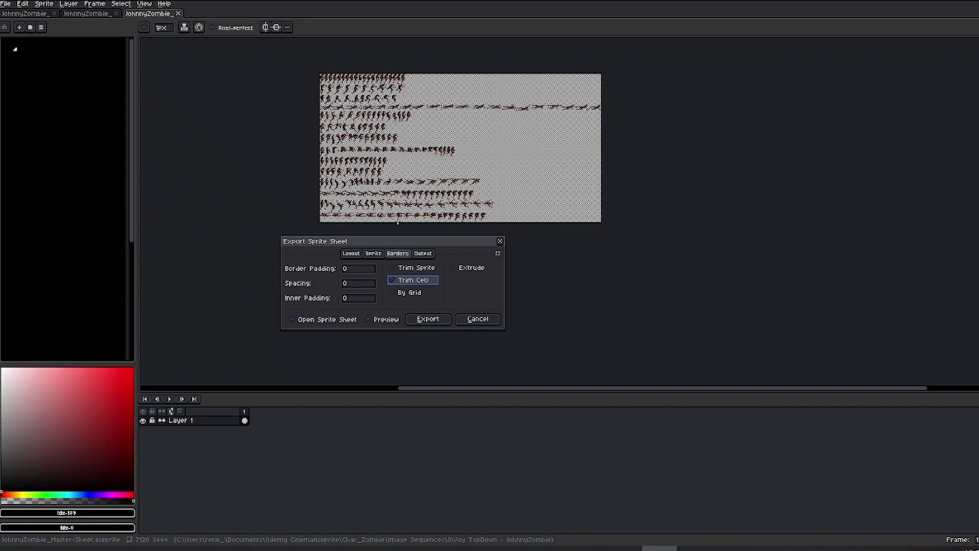
{"action": "scroll", "coordinate": [345, 113], "scroll_direction": "up", "scroll_amount": 2}
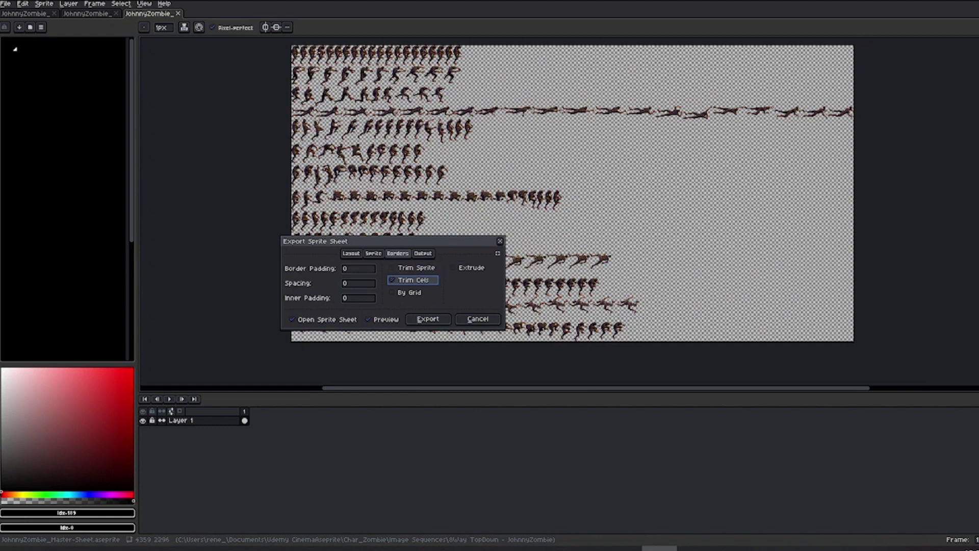
{"action": "left_click", "coordinate": [397, 283]}
Enable Trim Sprite, export the East sprite sheet and look over the exported rows
{"action": "left_click", "coordinate": [394, 269]}
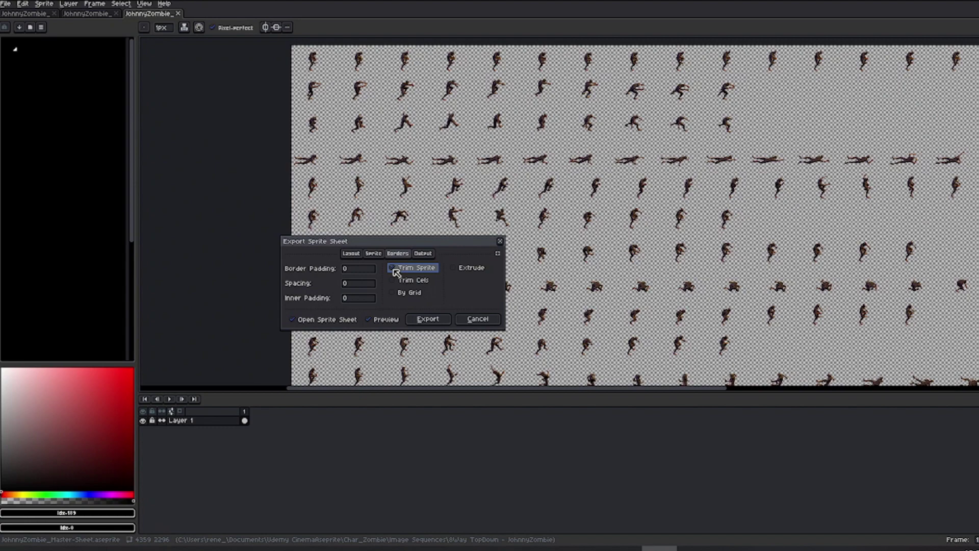
{"action": "left_click", "coordinate": [419, 323]}
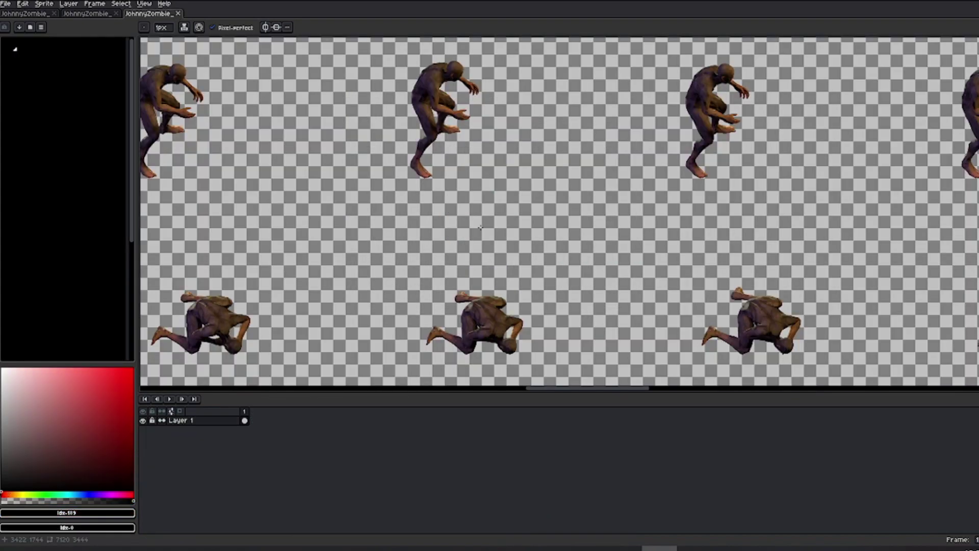
{"action": "scroll", "coordinate": [587, 296], "scroll_direction": "down", "scroll_amount": 4}
{"action": "left_click_drag", "start_coordinate": [306, 245], "coordinate": [485, 149]}
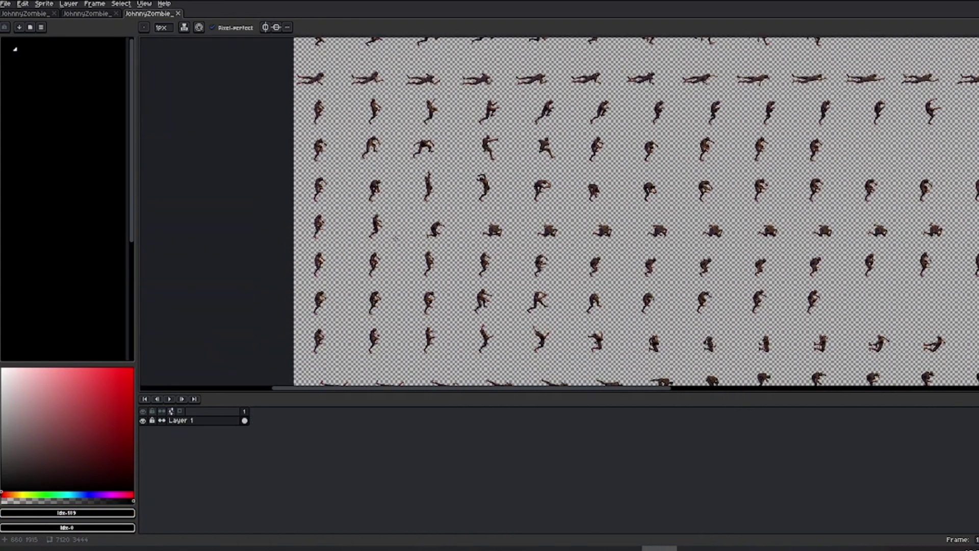
{"action": "scroll", "coordinate": [395, 238], "scroll_direction": "down", "scroll_amount": 1}
{"action": "scroll", "coordinate": [366, 258], "scroll_direction": "down", "scroll_amount": 4}
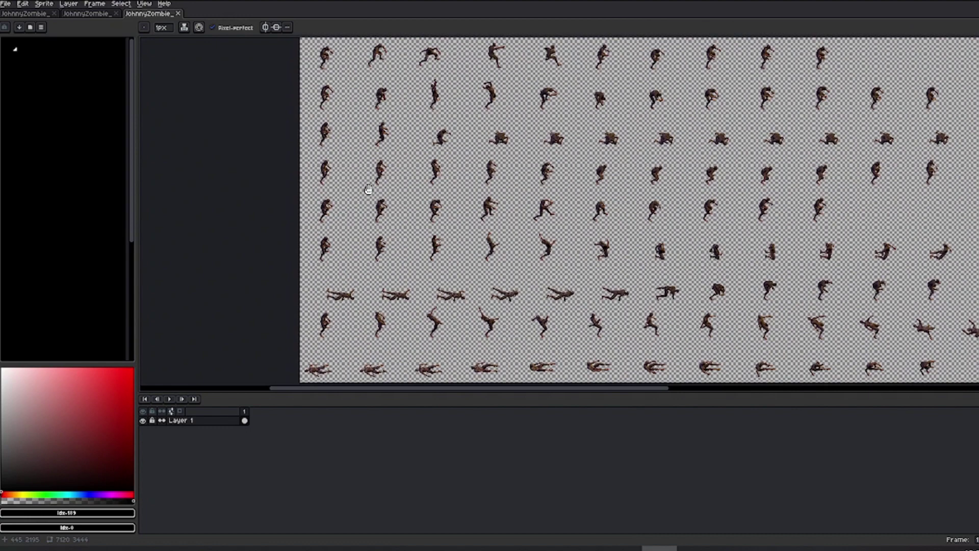
Close the other open sprite, return to the master sprite, hide the East layer and show the NorthEast layer
{"action": "left_click", "coordinate": [116, 13]}
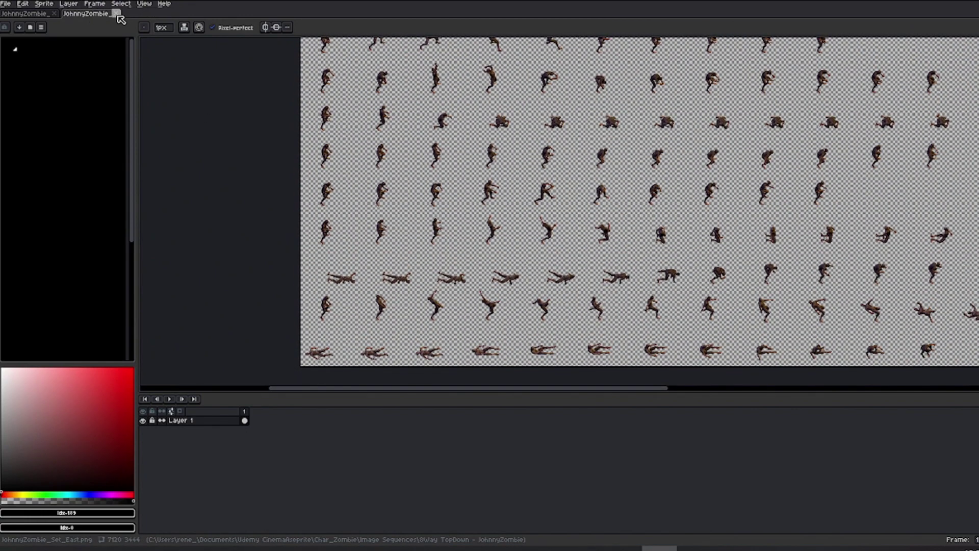
{"action": "left_click", "coordinate": [31, 13]}
{"action": "left_click", "coordinate": [144, 485]}
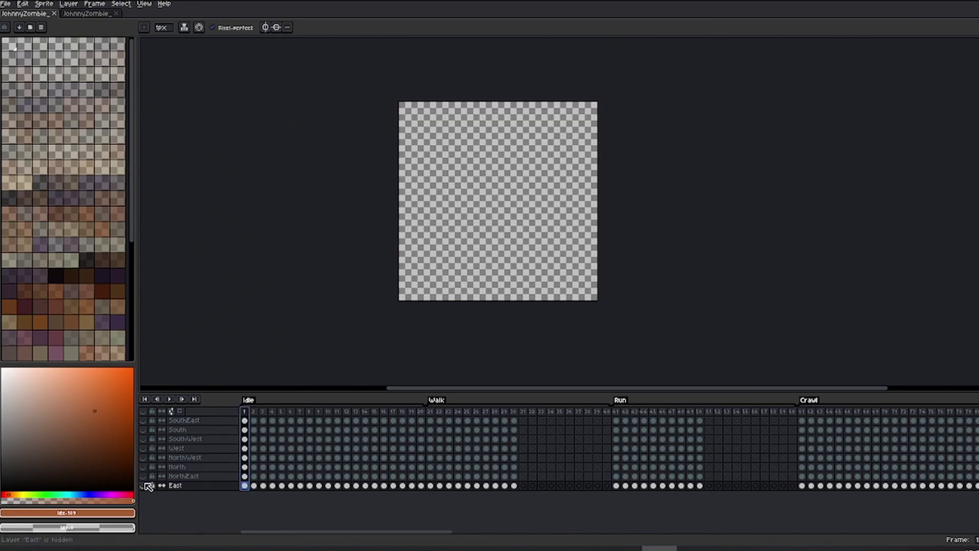
{"action": "left_click", "coordinate": [145, 478]}
Export the NorthEast sprite sheet as JohnnyZombie_Set_NorthEast.png and return to the master sprite
{"action": "key", "text": "ctrl+e"}
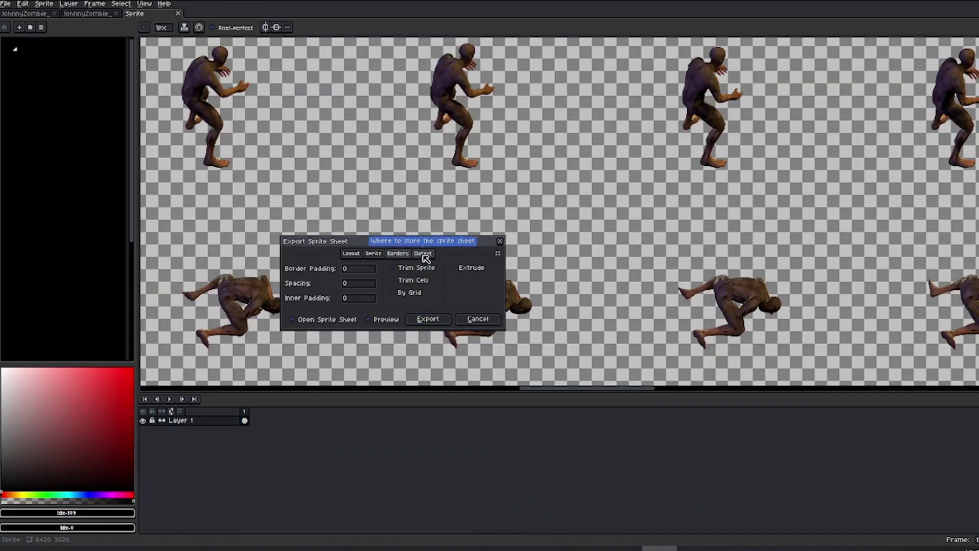
{"action": "left_click", "coordinate": [423, 253]}
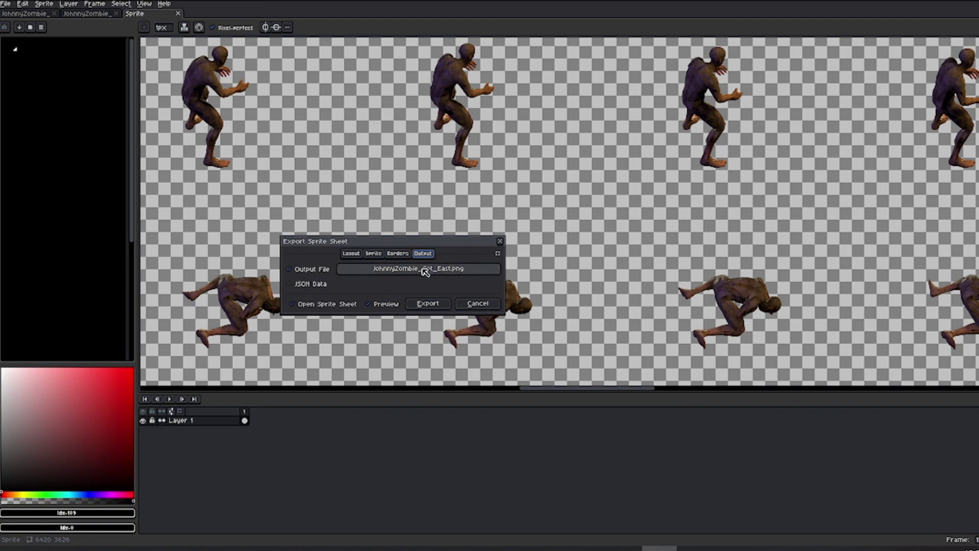
{"action": "left_click", "coordinate": [426, 270]}
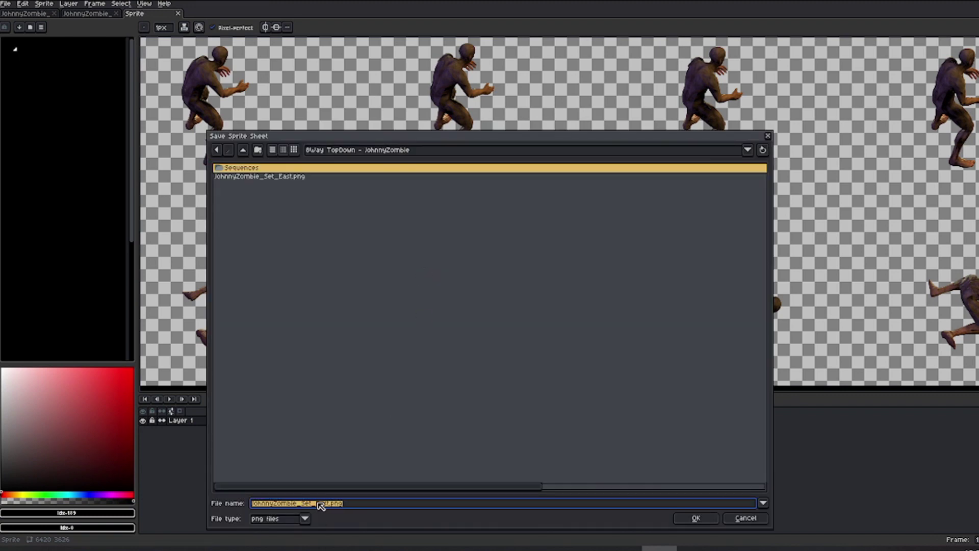
{"action": "left_click", "coordinate": [317, 503]}
{"action": "type", "text": "North"}
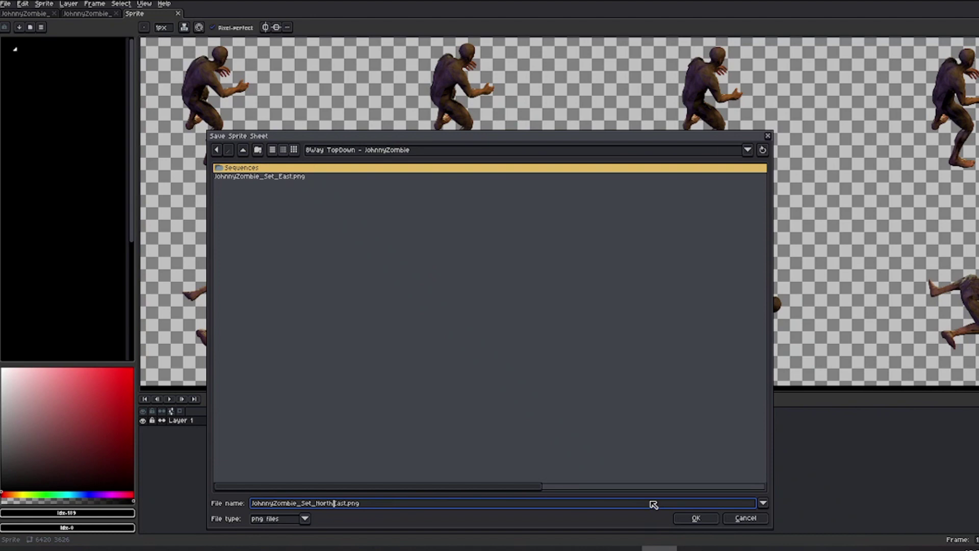
{"action": "left_click", "coordinate": [694, 519]}
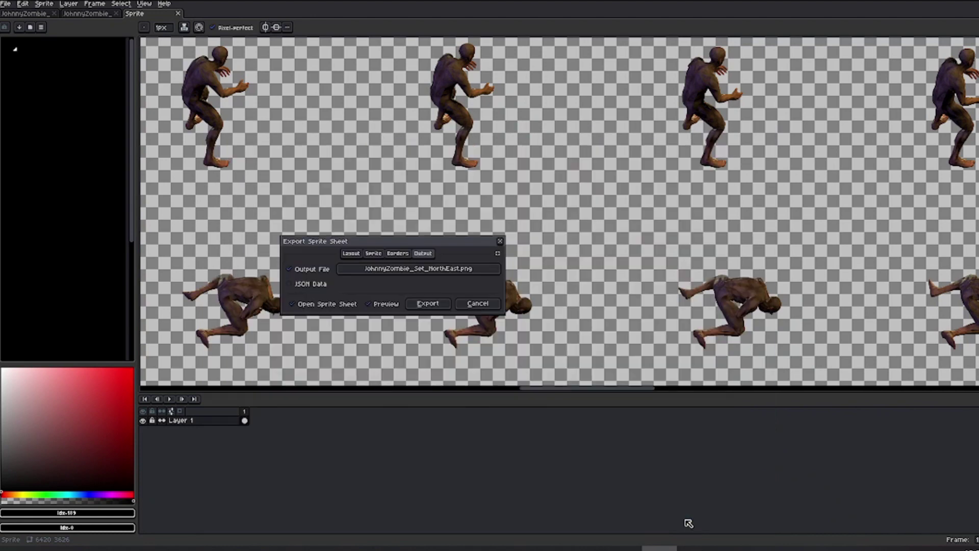
{"action": "left_click", "coordinate": [432, 306]}
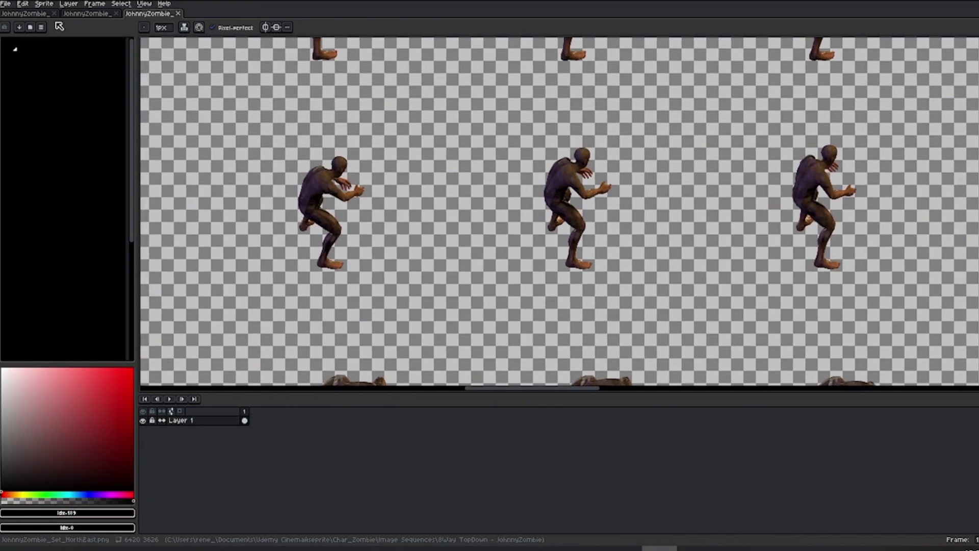
{"action": "left_click", "coordinate": [23, 13]}
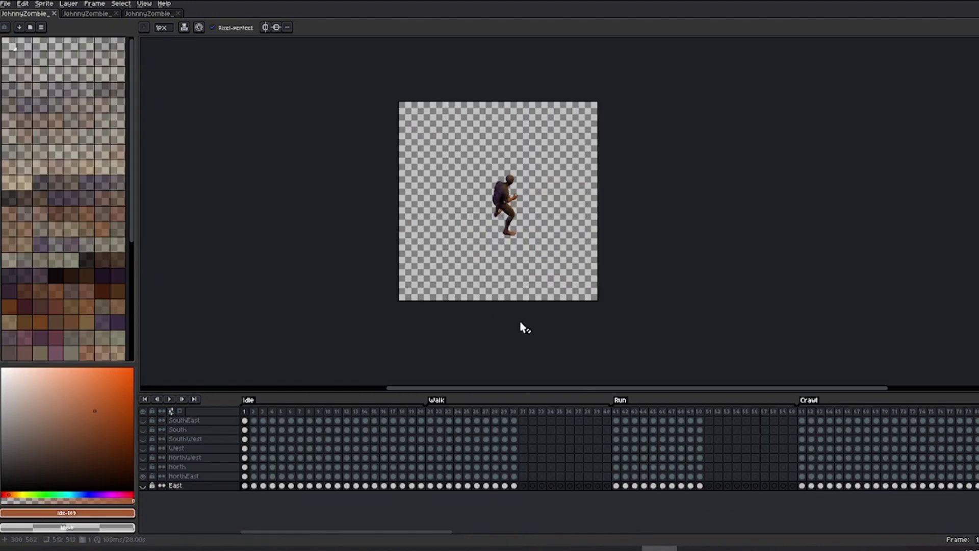
Hide the NorthEast layer, show the North layer and export its sprite sheet as JohnnyZombie_Set_North.png
{"action": "left_click", "coordinate": [143, 476]}
{"action": "left_click", "coordinate": [143, 467]}
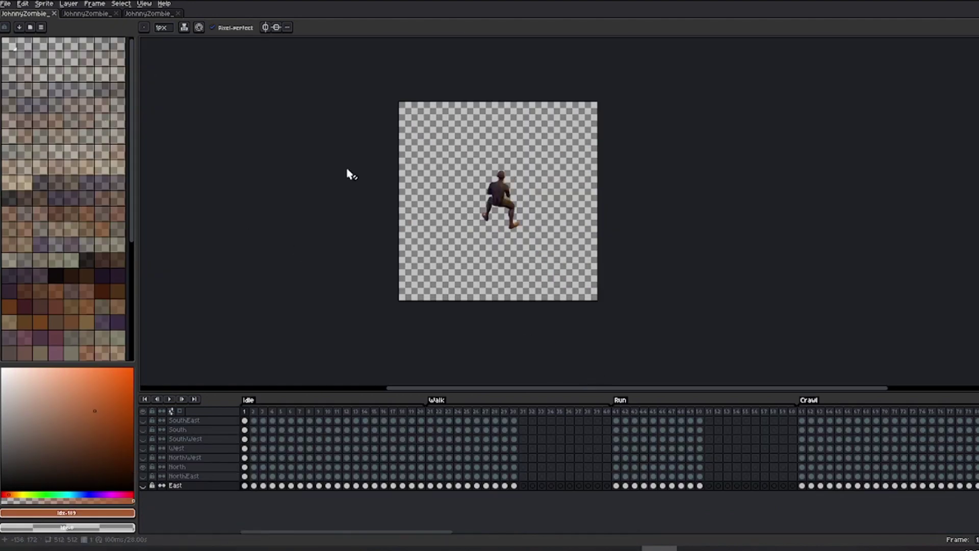
{"action": "key", "text": "ctrl+e"}
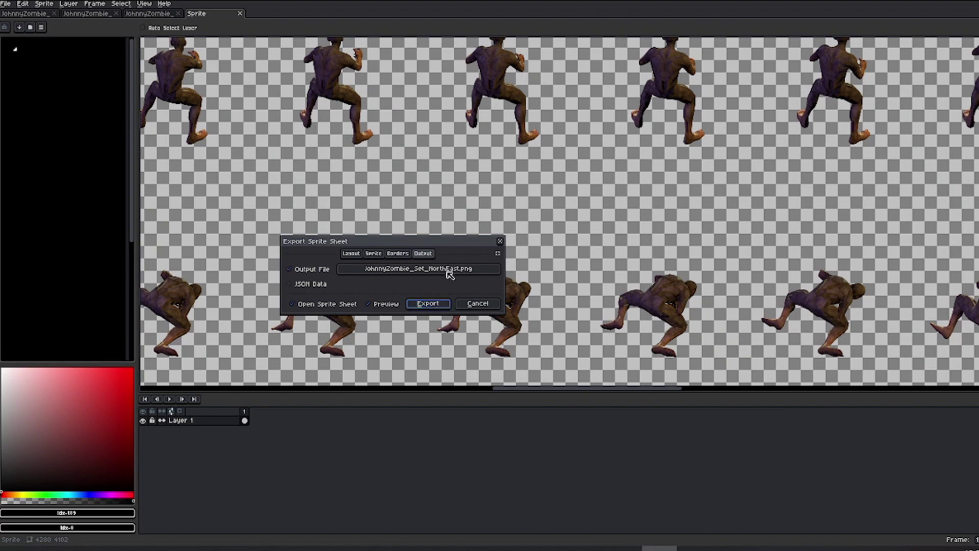
{"action": "left_click", "coordinate": [449, 274]}
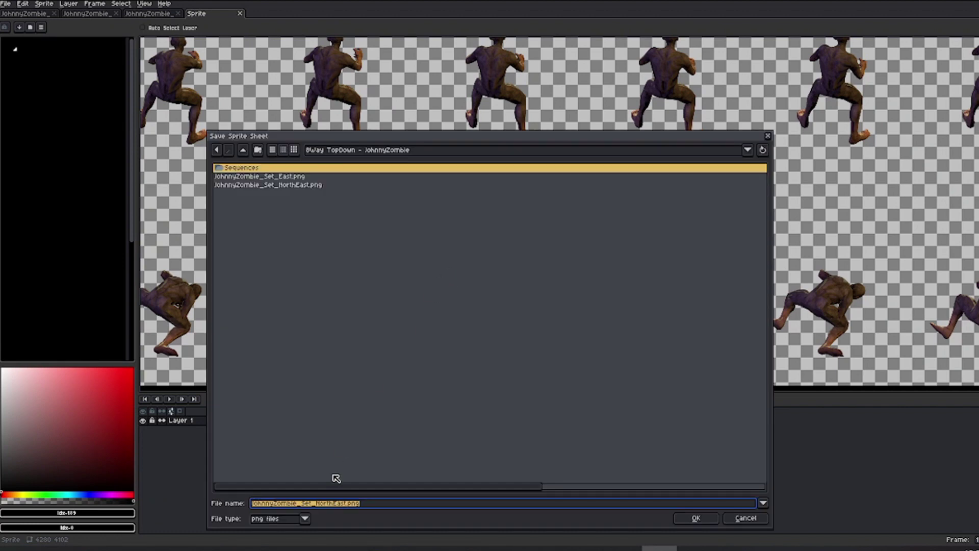
{"action": "left_click", "coordinate": [335, 503]}
{"action": "key", "text": "Return"}
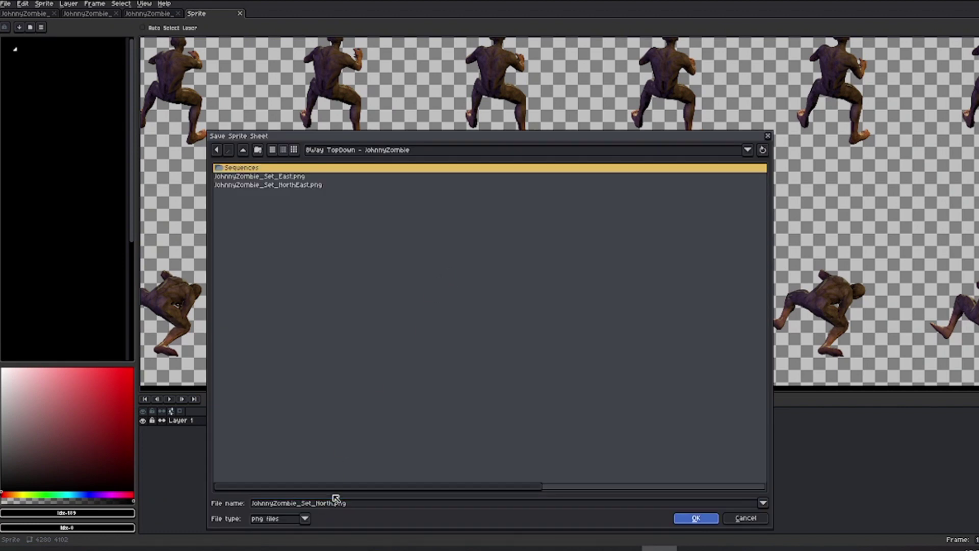
{"action": "key", "text": "Return"}
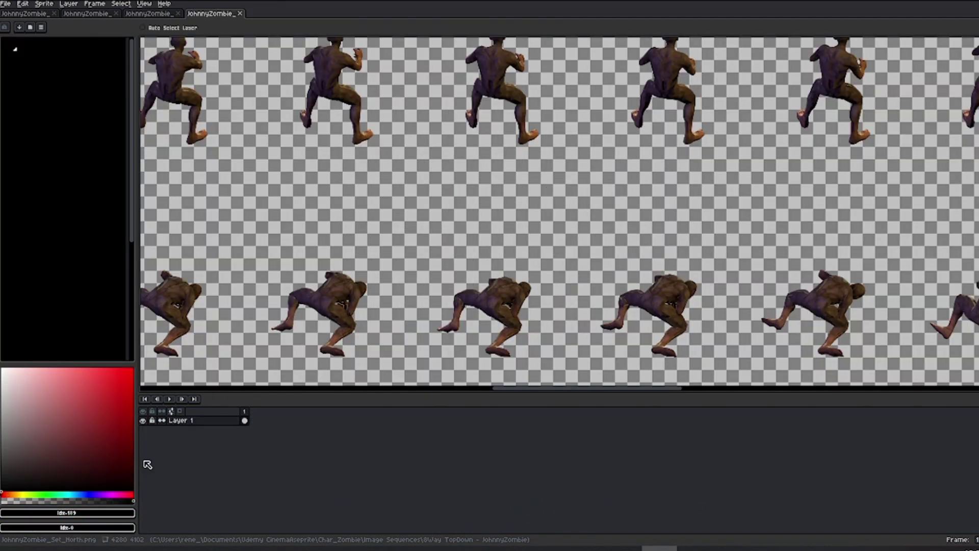
Return to the master sprite, hide the North layer and show the NorthWest layer
{"action": "left_click", "coordinate": [26, 13]}
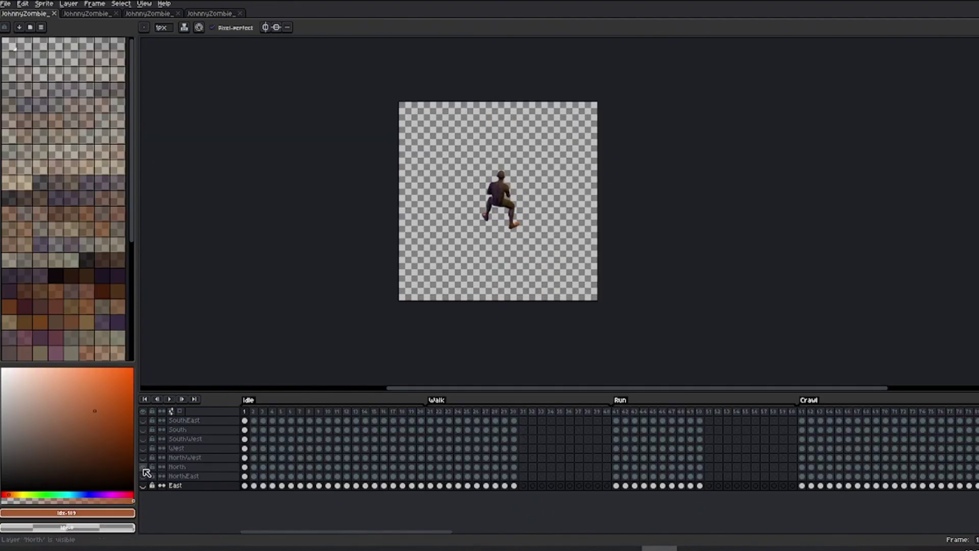
{"action": "left_click", "coordinate": [143, 467]}
{"action": "left_click", "coordinate": [145, 467]}
Export the NorthWest sprite sheet as JohnnyZombie_Set_NorthWest.png
{"action": "key", "text": "ctrl+e"}
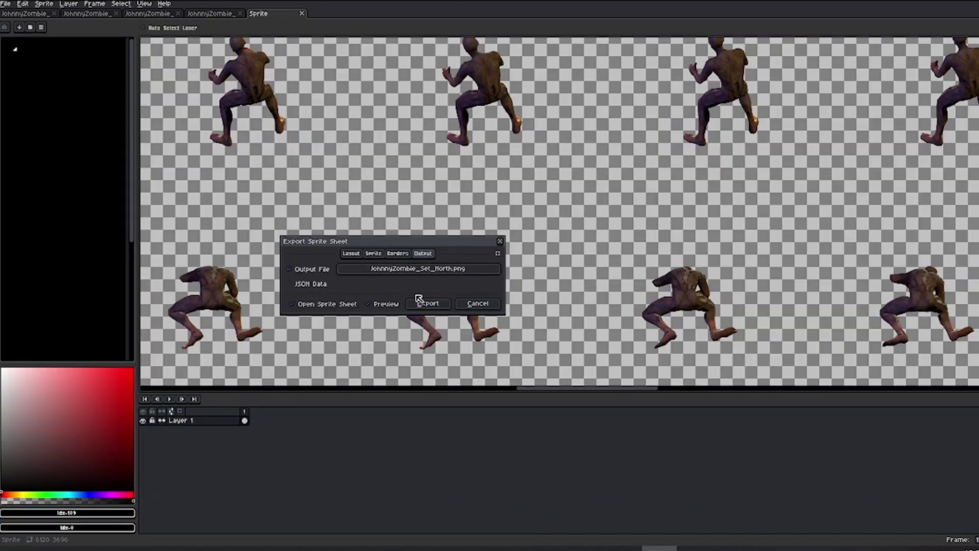
{"action": "left_click", "coordinate": [431, 269]}
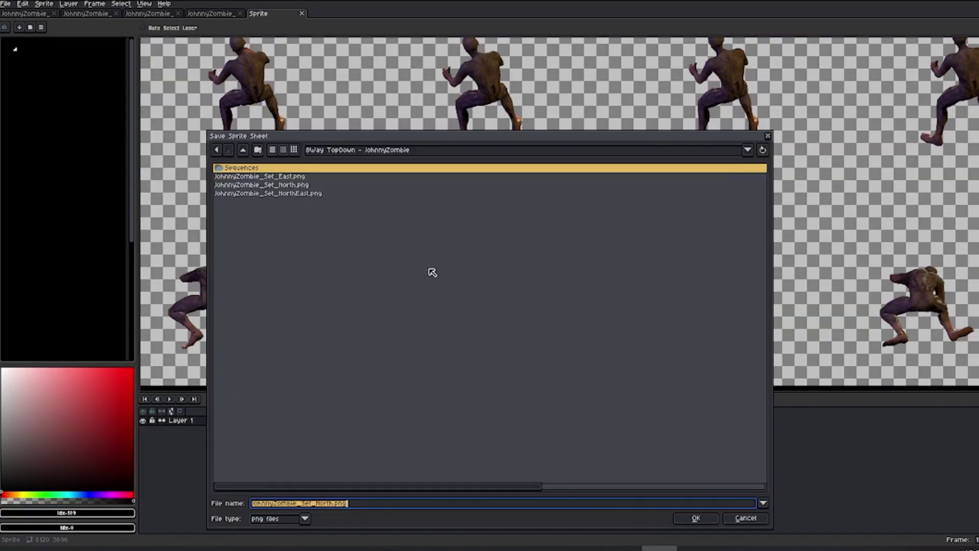
{"action": "left_click", "coordinate": [334, 505]}
{"action": "type", "text": "West"}
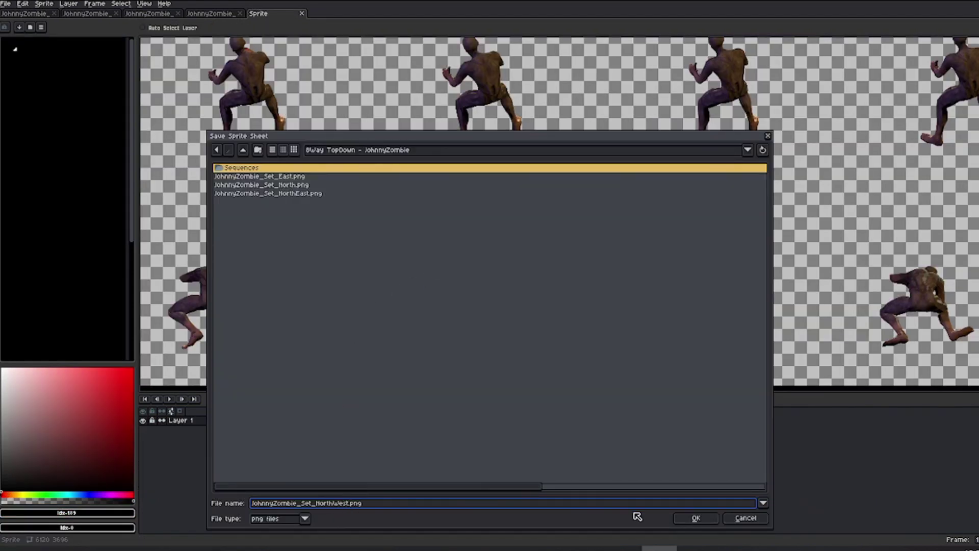
{"action": "left_click", "coordinate": [694, 518]}
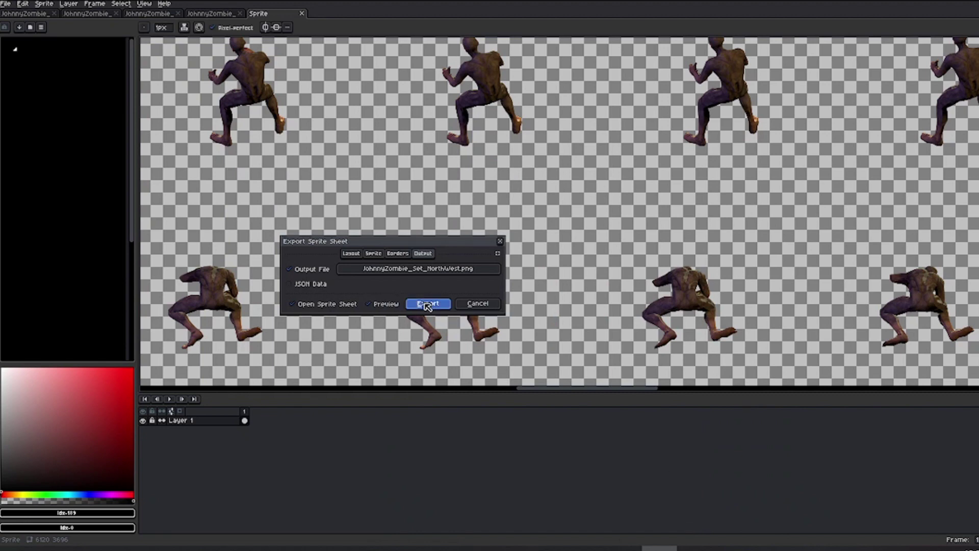
{"action": "left_click", "coordinate": [427, 304]}
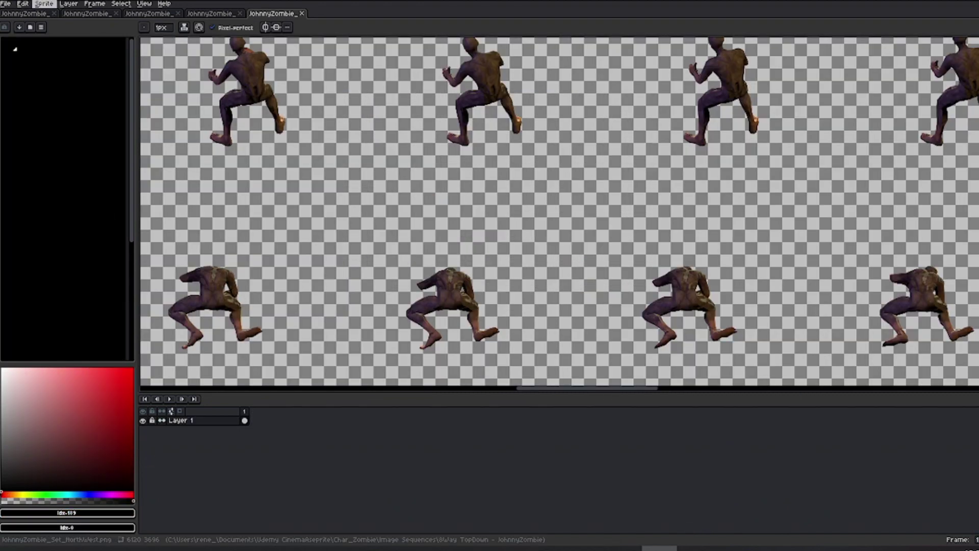
Return to the master sprite, hide the NorthWest layer, and show and select the West layer
{"action": "left_click", "coordinate": [26, 13]}
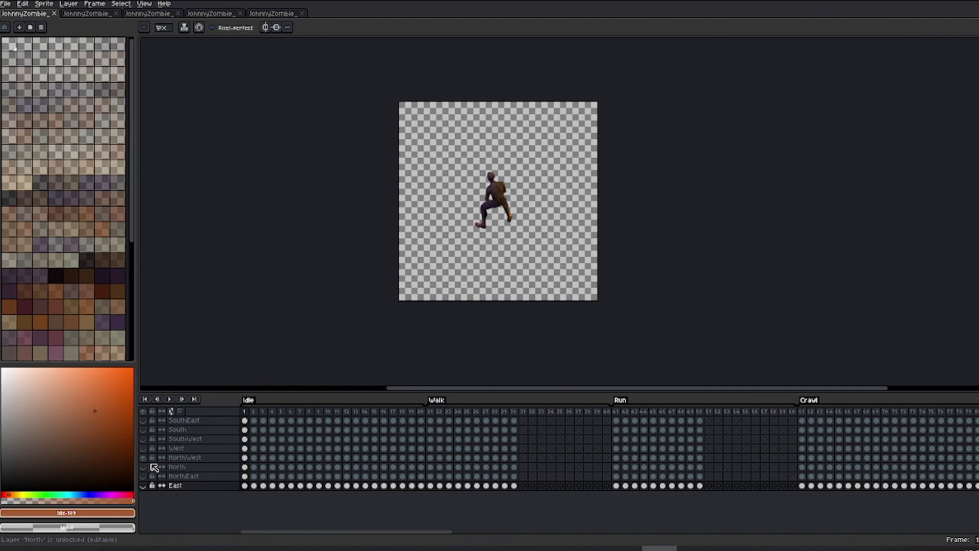
{"action": "left_click", "coordinate": [143, 448]}
{"action": "left_click", "coordinate": [143, 449]}
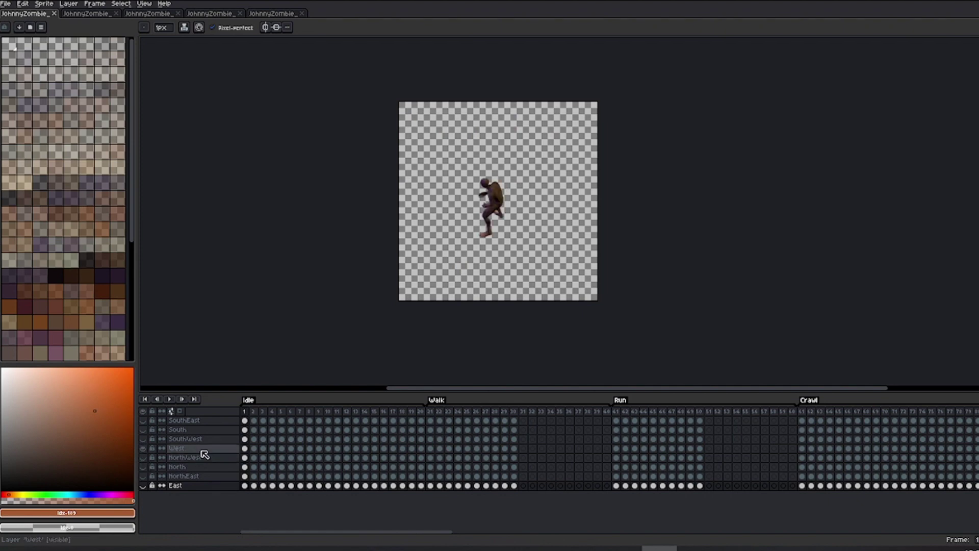
{"action": "left_click", "coordinate": [202, 450]}
Export the West sprite sheet as JohnnyZombie_Set_West.png
{"action": "key", "text": "ctrl+e"}
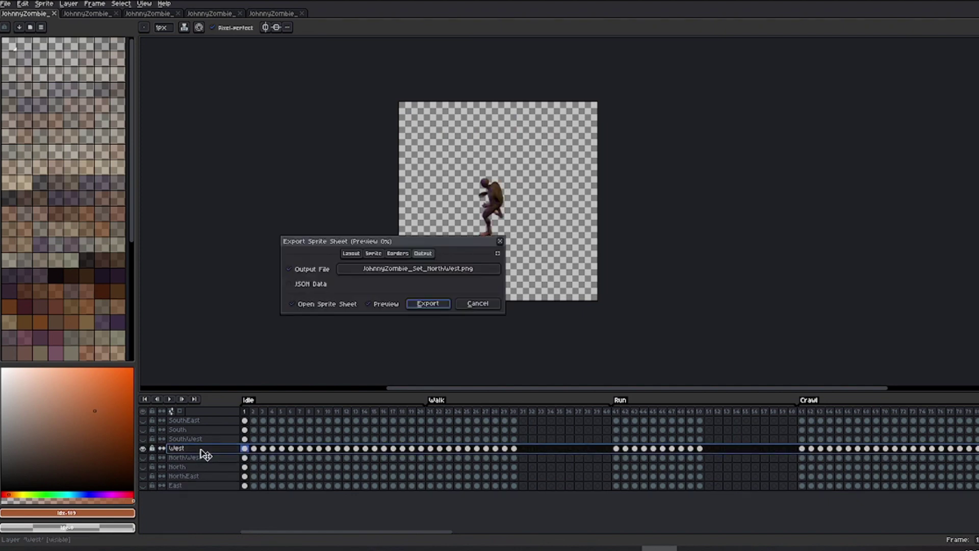
{"action": "left_click", "coordinate": [404, 272]}
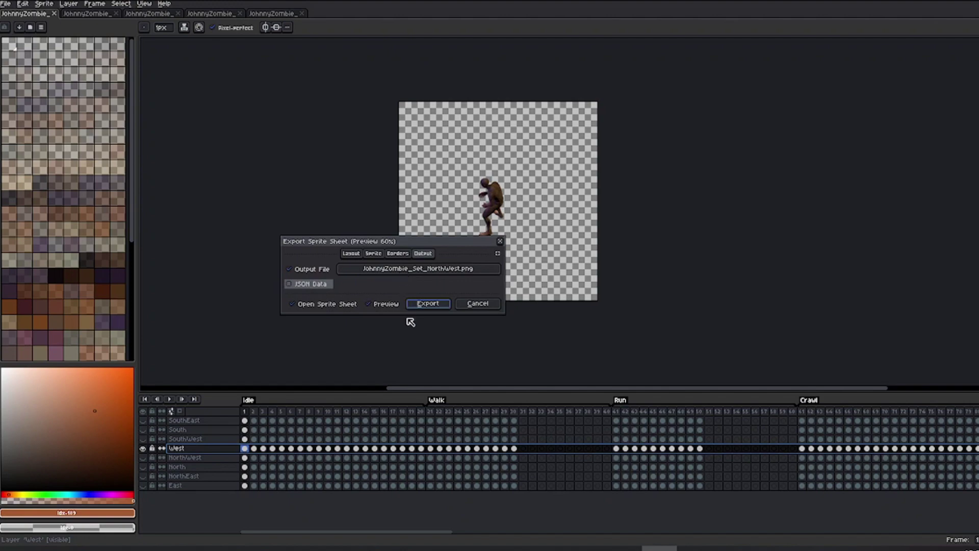
{"action": "left_click", "coordinate": [335, 504]}
{"action": "key", "text": "BackSpace"}
{"action": "key", "text": "BackSpace"}
{"action": "key", "text": "BackSpace"}
{"action": "key", "text": "BackSpace"}
{"action": "key", "text": "BackSpace"}
{"action": "left_click", "coordinate": [694, 518]}
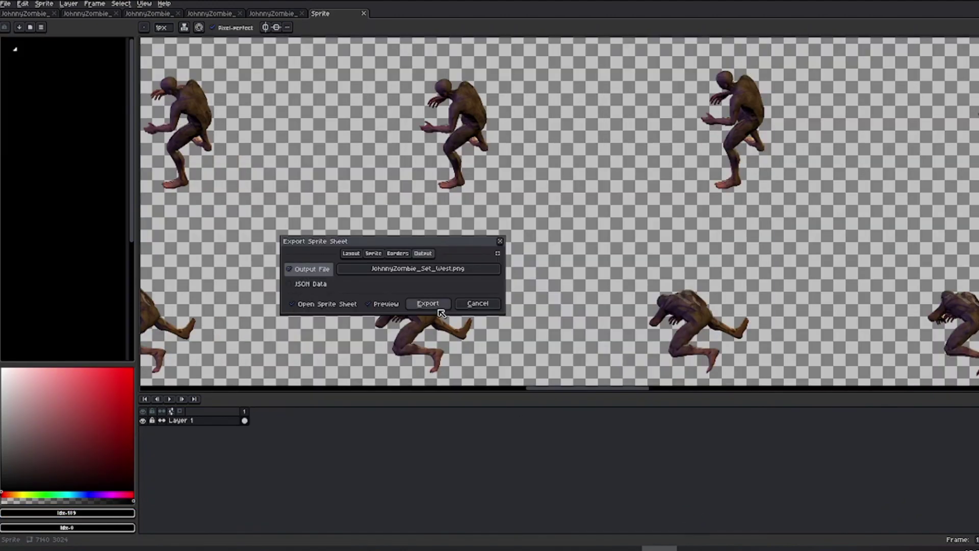
{"action": "left_click", "coordinate": [430, 306]}
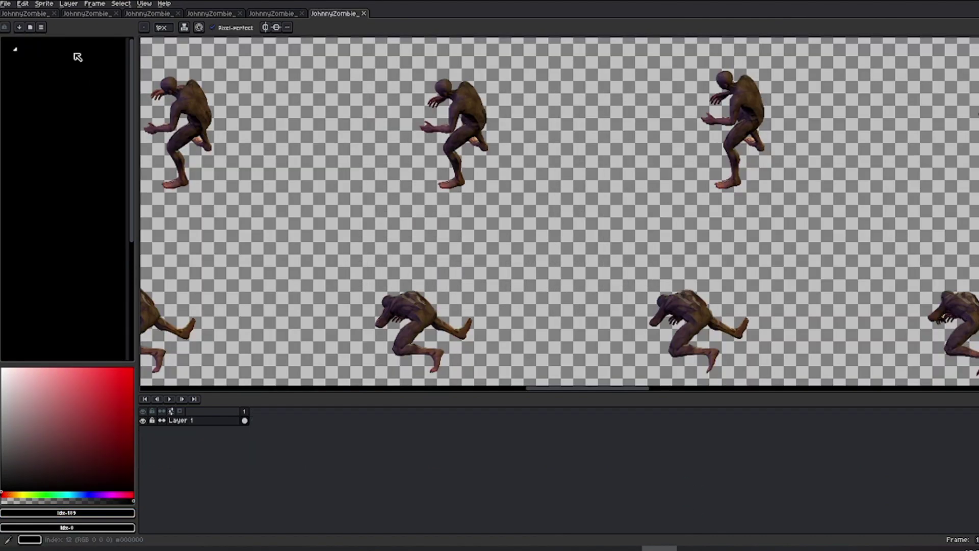
Return to the master sprite, hide the West layer and show the SouthWest layer
{"action": "left_click", "coordinate": [29, 14]}
{"action": "left_click", "coordinate": [143, 447]}
{"action": "left_click", "coordinate": [143, 439]}
Export the SouthWest sprite sheet as JohnnyZombie_Set_SouthWest.png
{"action": "key", "text": "ctrl+e"}
{"action": "left_click", "coordinate": [404, 272]}
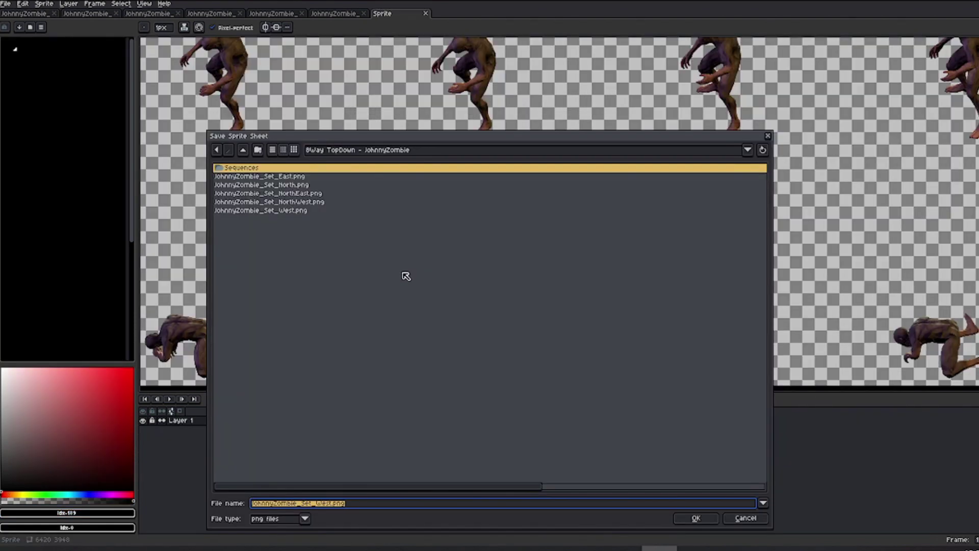
{"action": "left_click", "coordinate": [316, 504]}
{"action": "type", "text": "South"}
{"action": "left_click", "coordinate": [695, 518]}
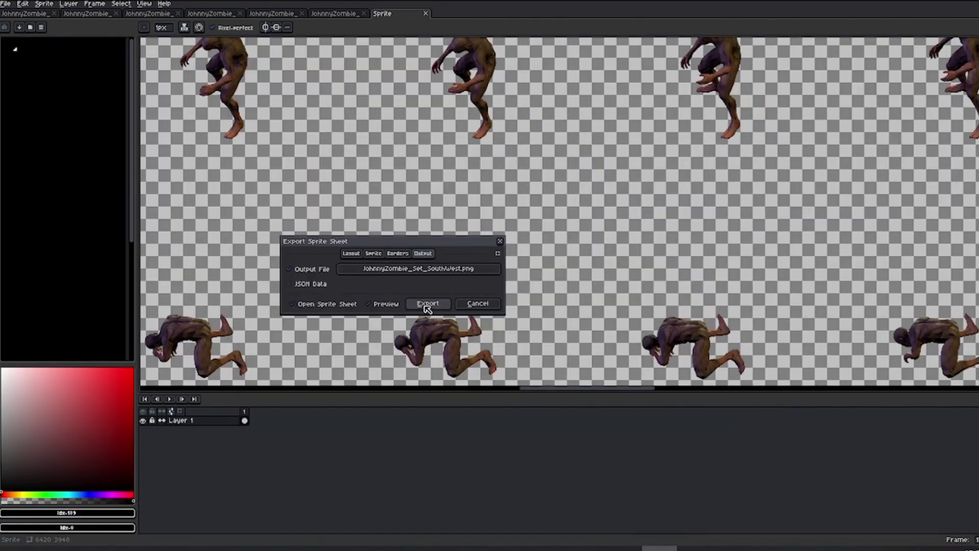
{"action": "left_click", "coordinate": [426, 306]}
In the master sprite, hide the SouthWest layer and show the South layer
{"action": "left_click", "coordinate": [143, 429]}
{"action": "left_click", "coordinate": [143, 430]}
{"action": "left_click", "coordinate": [144, 439]}
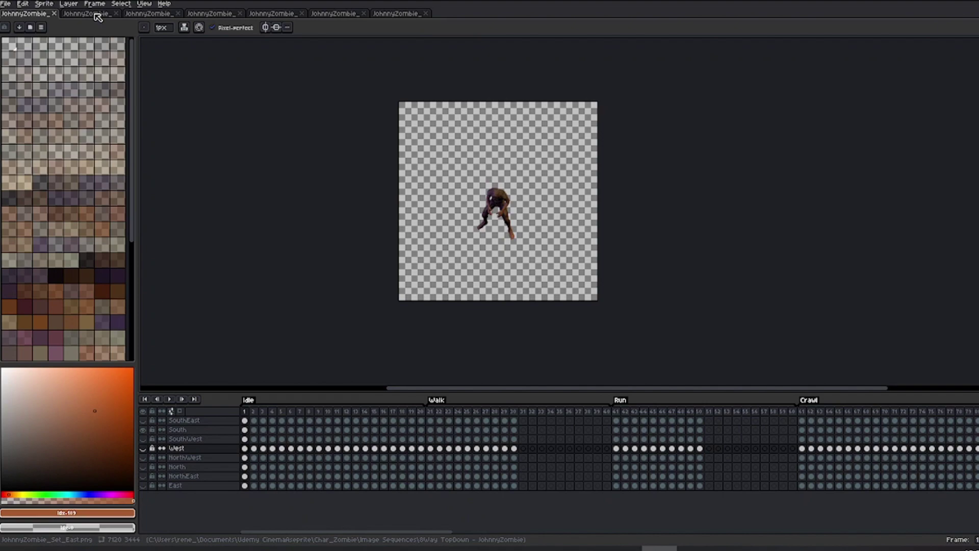
Export the South sprite sheet as JohnnyZombie_Set_South.png
{"action": "key", "text": "ctrl+e"}
{"action": "left_click", "coordinate": [436, 271]}
{"action": "left_click", "coordinate": [335, 502]}
{"action": "key", "text": "Delete"}
{"action": "key", "text": "Delete"}
{"action": "key", "text": "Delete"}
{"action": "key", "text": "Delete"}
{"action": "key", "text": "Return"}
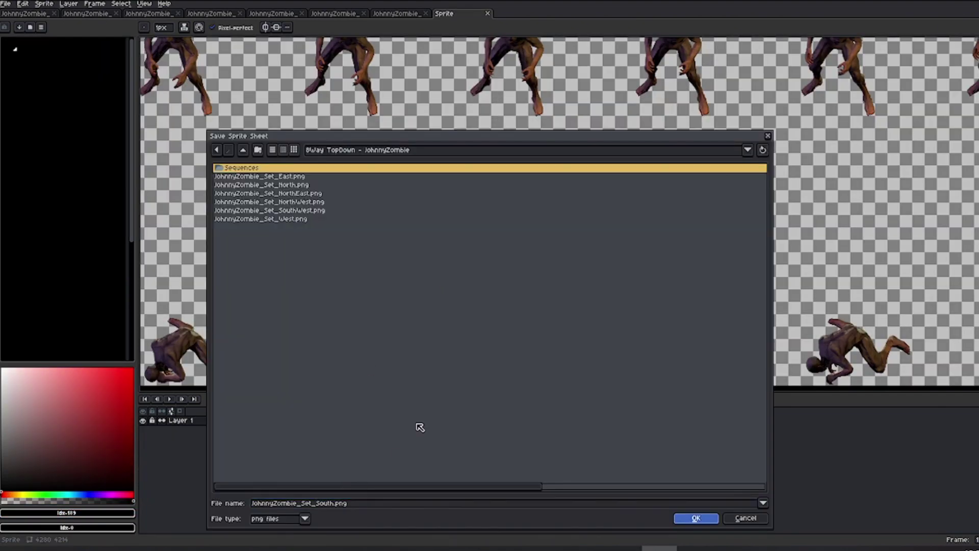
{"action": "left_click", "coordinate": [424, 305]}
{"action": "scroll", "coordinate": [257, 163], "scroll_direction": "down", "scroll_amount": 1}
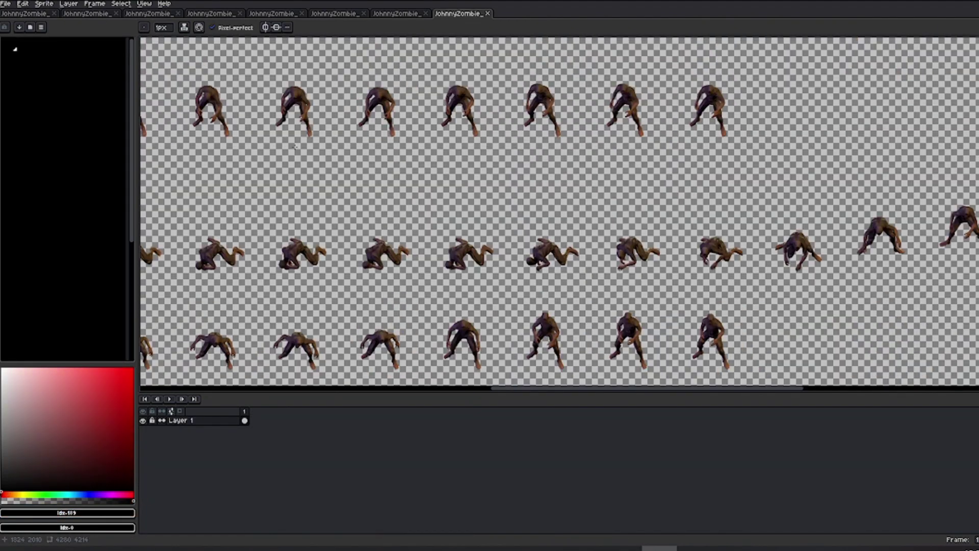
Return to the master sprite, hide the South layer, and show and select the SouthEast layer
{"action": "left_click", "coordinate": [25, 14]}
{"action": "left_click", "coordinate": [143, 430]}
{"action": "left_click", "coordinate": [143, 420]}
{"action": "left_click", "coordinate": [183, 421]}
Export the SouthEast sprite sheet as JohnnyZombie_Set_SouthEast.png
{"action": "key", "text": "ctrl+e"}
{"action": "left_click", "coordinate": [394, 270]}
{"action": "left_click", "coordinate": [335, 503]}
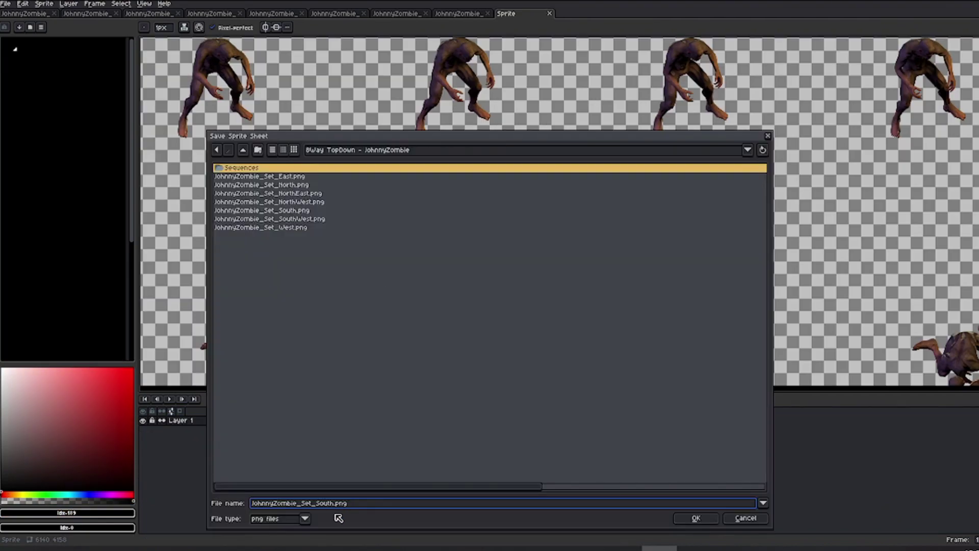
{"action": "type", "text": "East"}
{"action": "left_click", "coordinate": [708, 520]}
{"action": "left_click", "coordinate": [416, 305]}
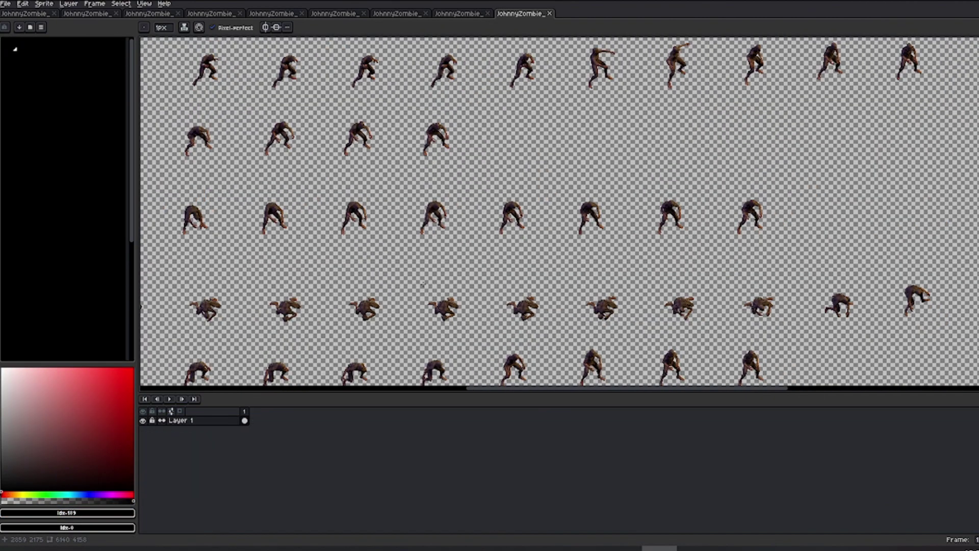
Look over the animation rows of the exported SouthEast sprite sheet, from the whole sheet down to individual poses
{"action": "scroll", "coordinate": [423, 283], "scroll_direction": "down", "scroll_amount": 1}
{"action": "scroll", "coordinate": [317, 224], "scroll_direction": "down", "scroll_amount": 1}
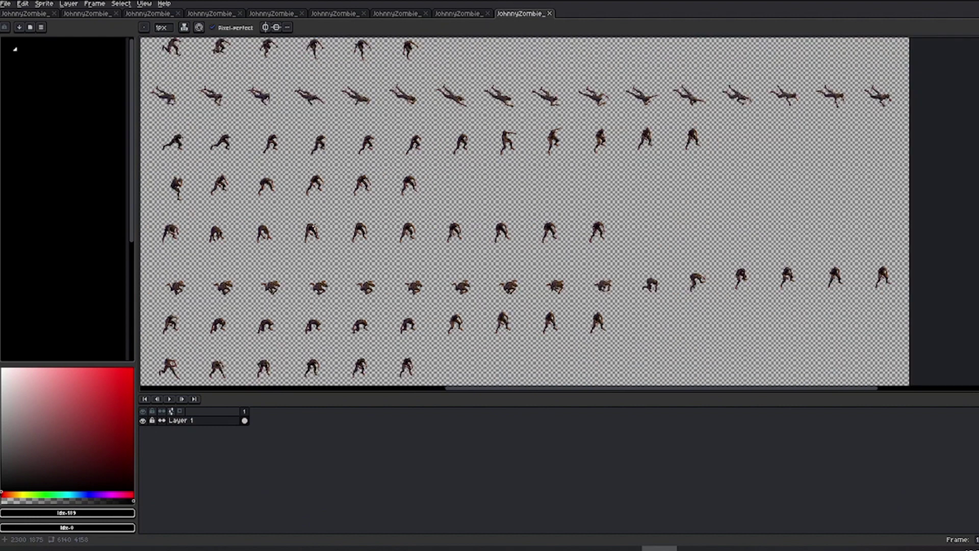
{"action": "scroll", "coordinate": [315, 225], "scroll_direction": "down", "scroll_amount": 1}
{"action": "left_click_drag", "start_coordinate": [297, 185], "coordinate": [581, 258]}
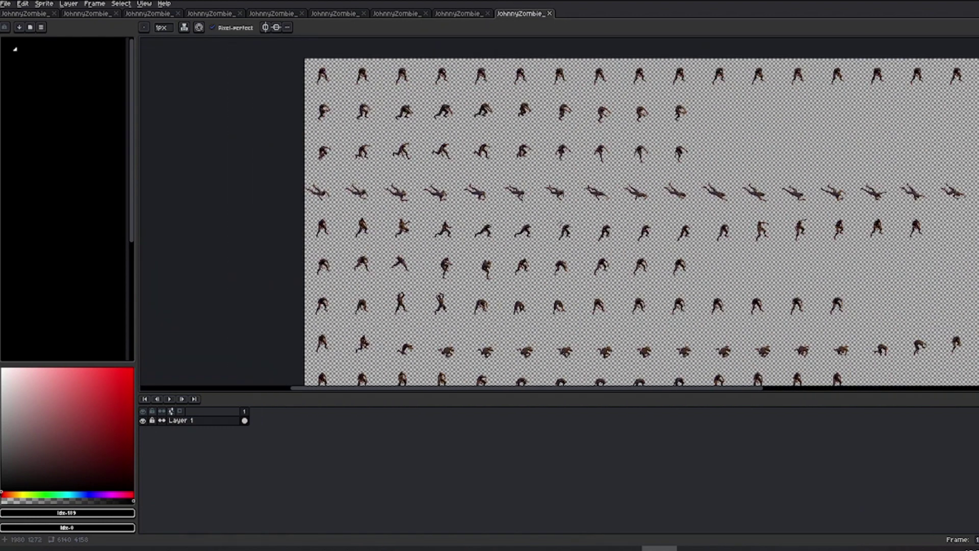
{"action": "left_click_drag", "start_coordinate": [555, 225], "coordinate": [534, 242]}
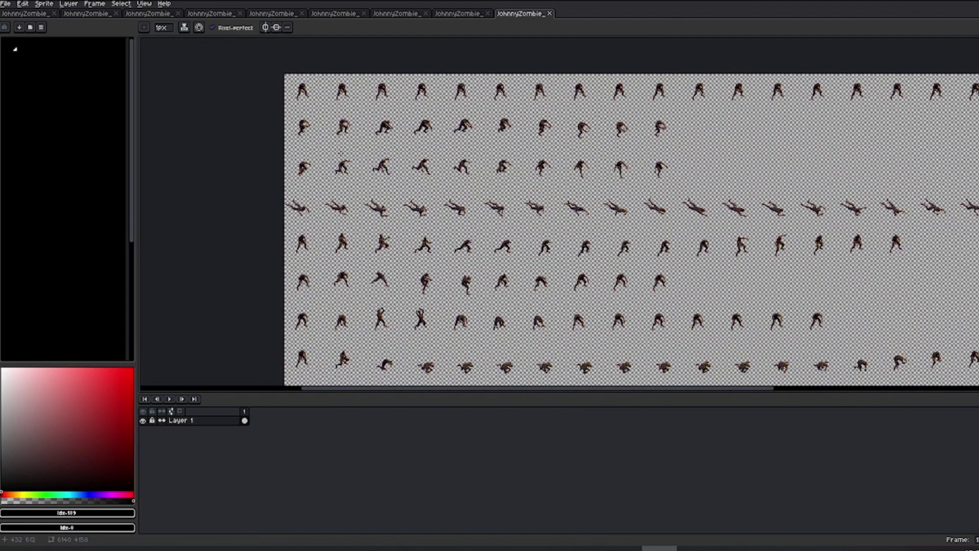
{"action": "scroll", "coordinate": [339, 153], "scroll_direction": "up", "scroll_amount": 4}
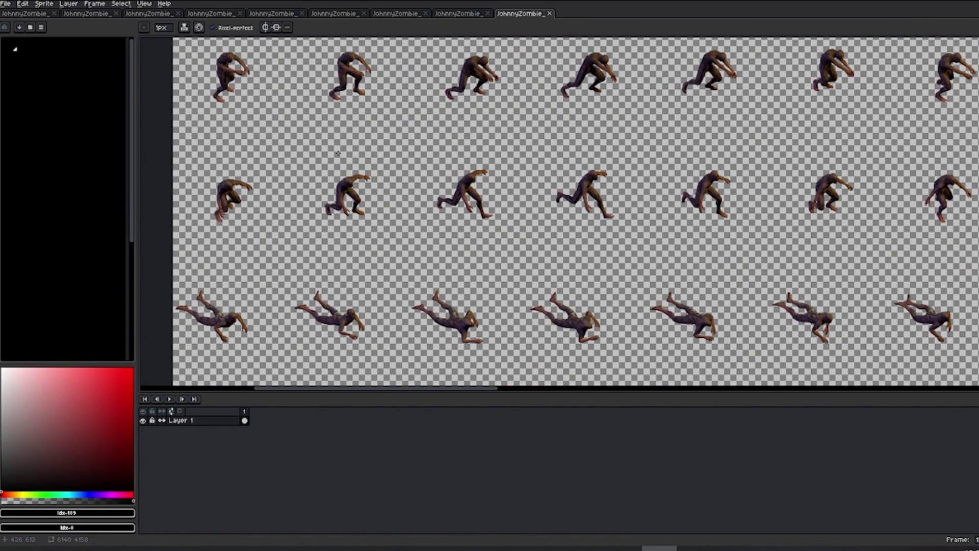
Check the master sprite's color mode options and the sprite commands available for the exported East sheet
{"action": "left_click", "coordinate": [32, 14]}
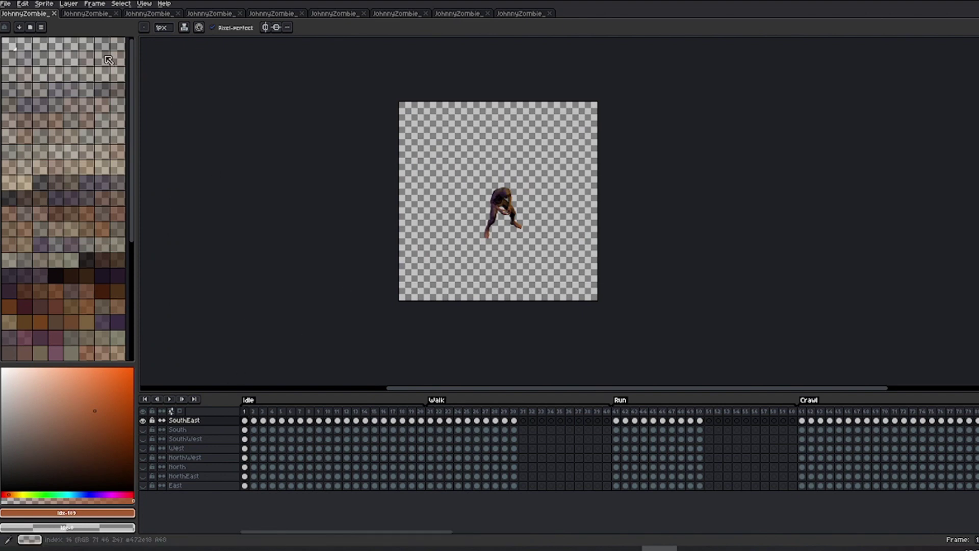
{"action": "left_click", "coordinate": [44, 4]}
{"action": "mouse_move", "coordinate": [61, 23]}
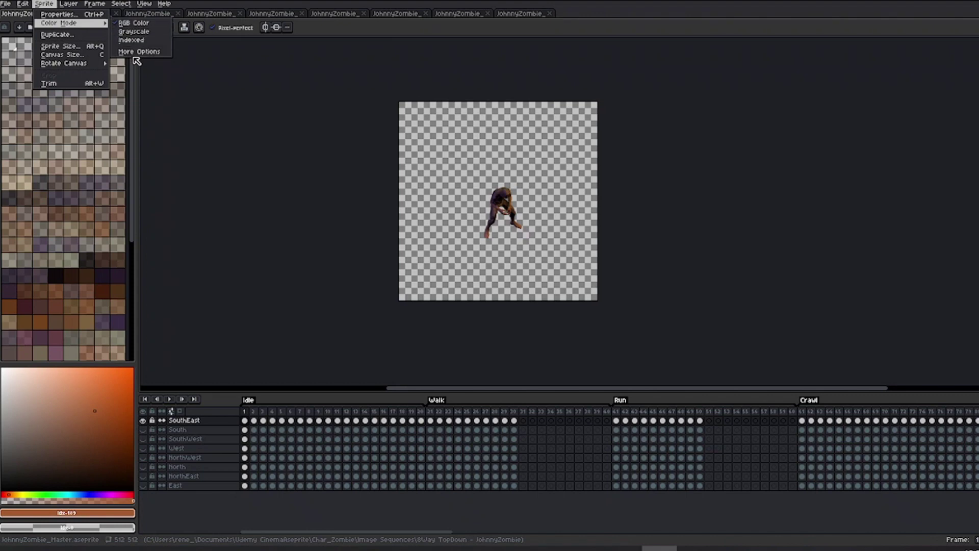
{"action": "left_click", "coordinate": [157, 91]}
{"action": "left_click", "coordinate": [87, 14]}
{"action": "left_click", "coordinate": [49, 5]}
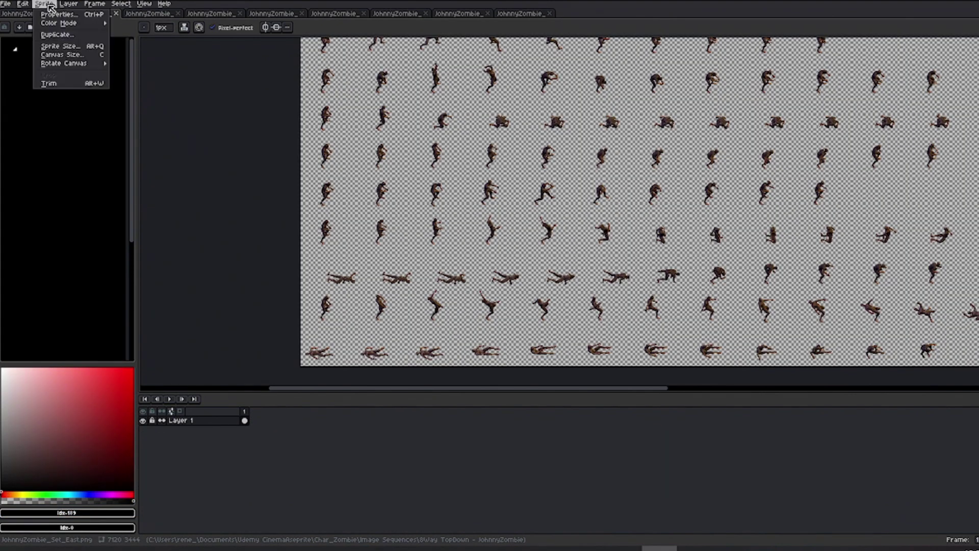
{"action": "left_click", "coordinate": [47, 5]}
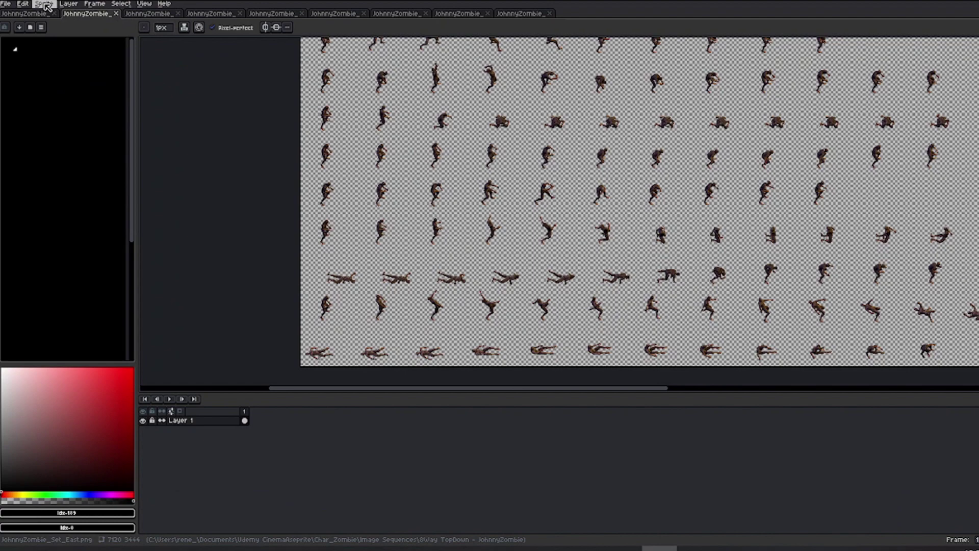
Generate a new 32-color palette from the master sprite with alpha entries, using Table RGB 5 bits + Alpha 3 bits mapping
{"action": "left_click", "coordinate": [36, 14]}
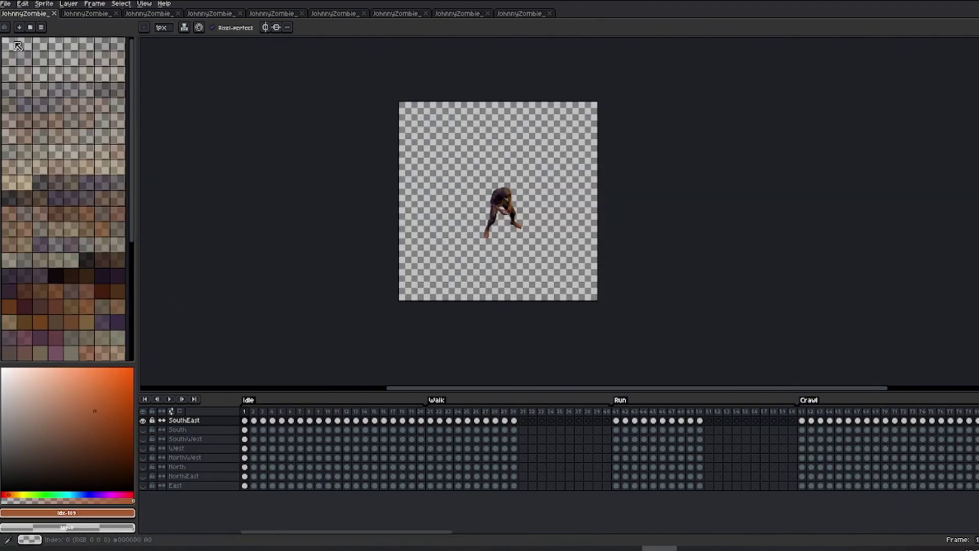
{"action": "left_click", "coordinate": [43, 29]}
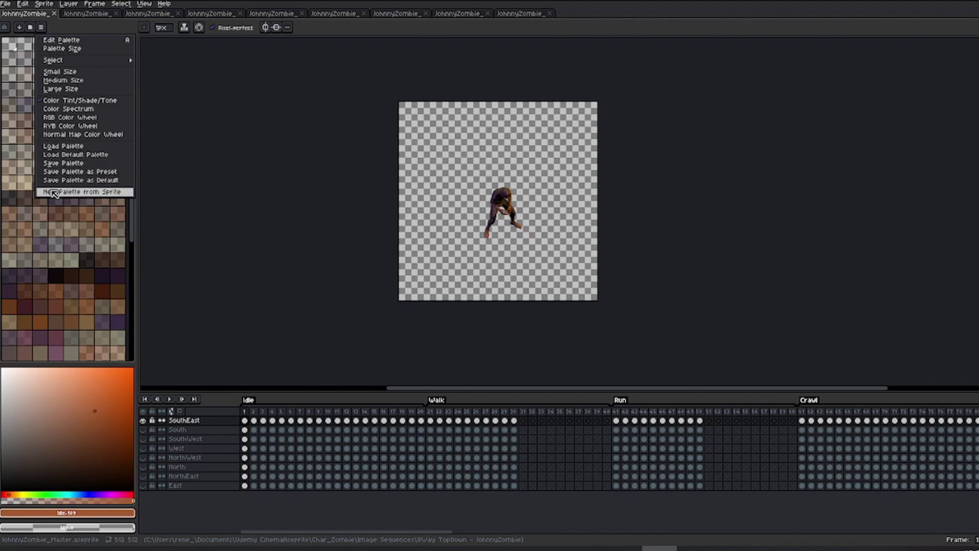
{"action": "left_click", "coordinate": [54, 193]}
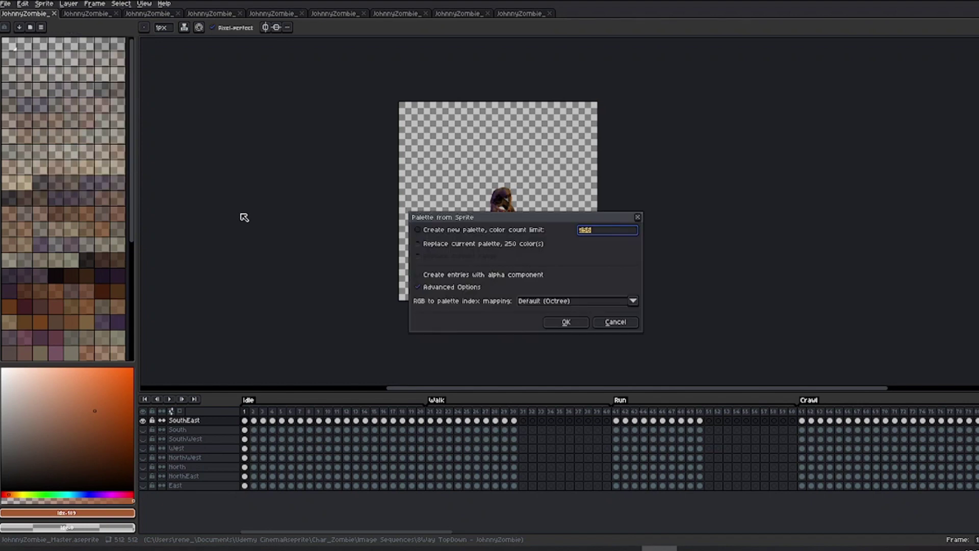
{"action": "left_click", "coordinate": [420, 278]}
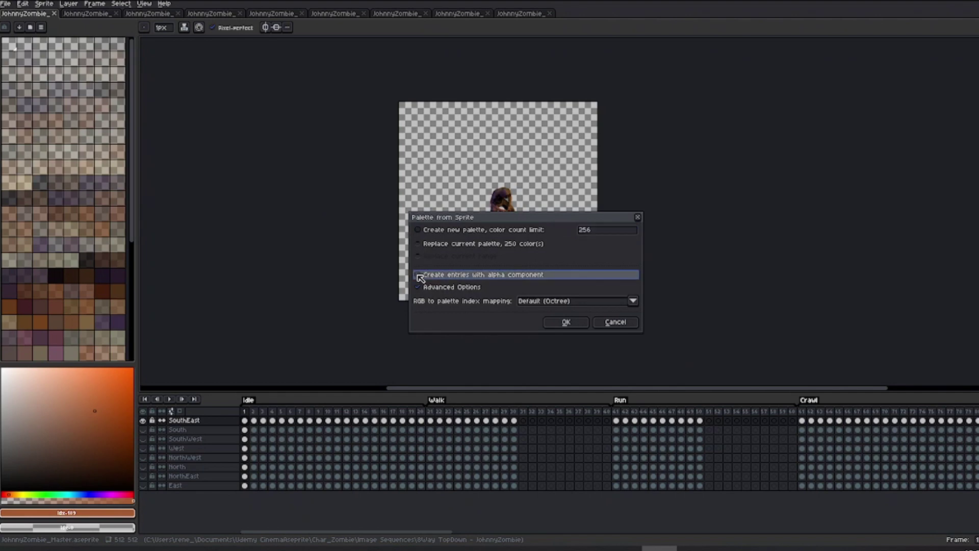
{"action": "left_click", "coordinate": [519, 302]}
{"action": "left_click", "coordinate": [525, 321]}
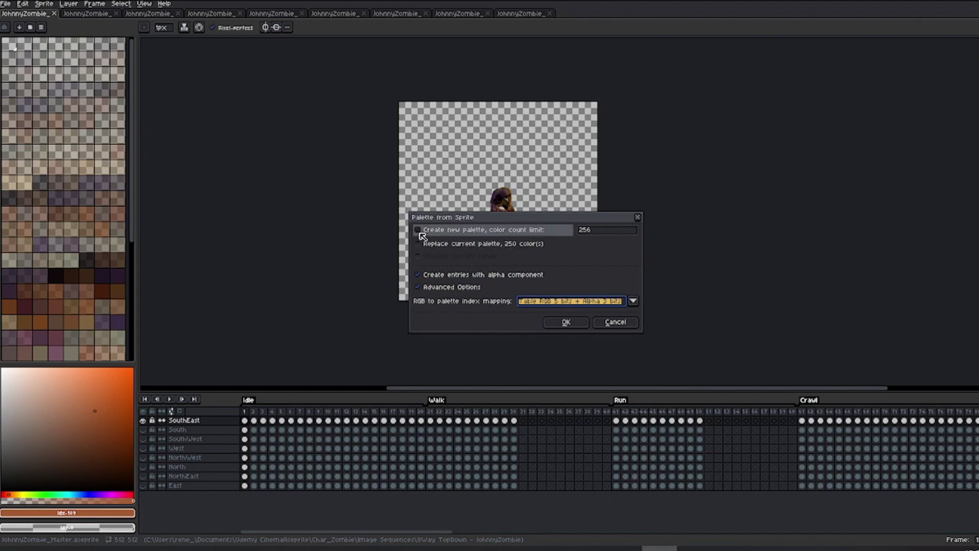
{"action": "left_click", "coordinate": [584, 229]}
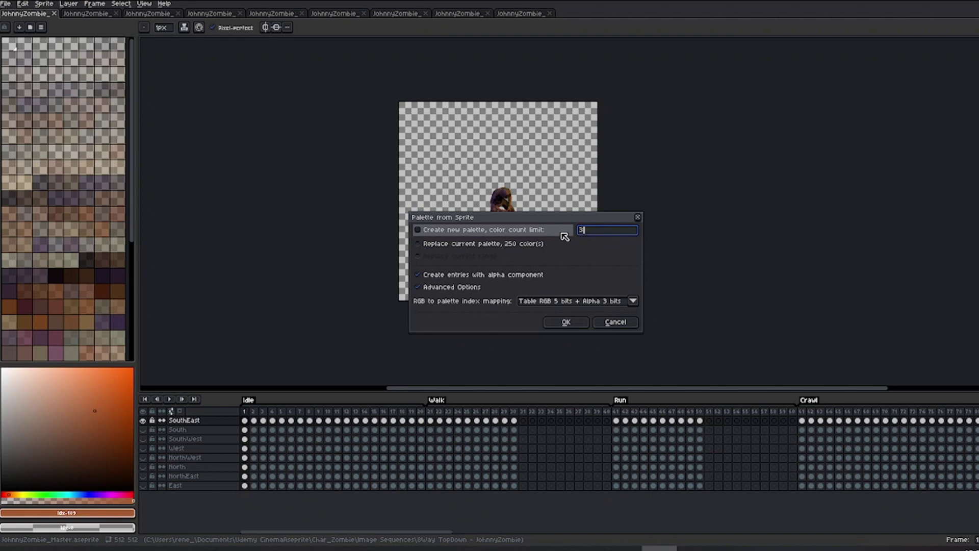
{"action": "left_click", "coordinate": [566, 322]}
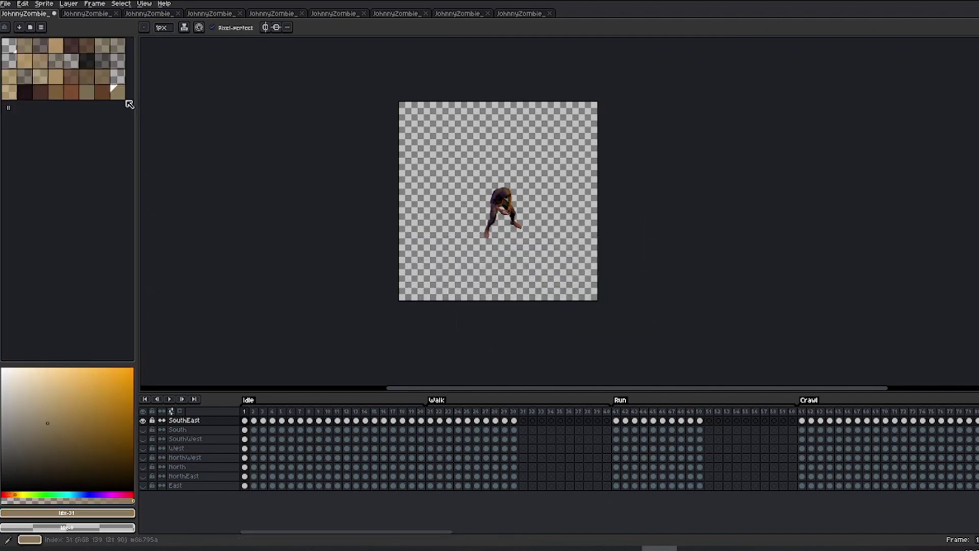
Sort the palette by alpha, then delete the opaque colors and a run of surplus semi-transparent ones
{"action": "left_click", "coordinate": [22, 27]}
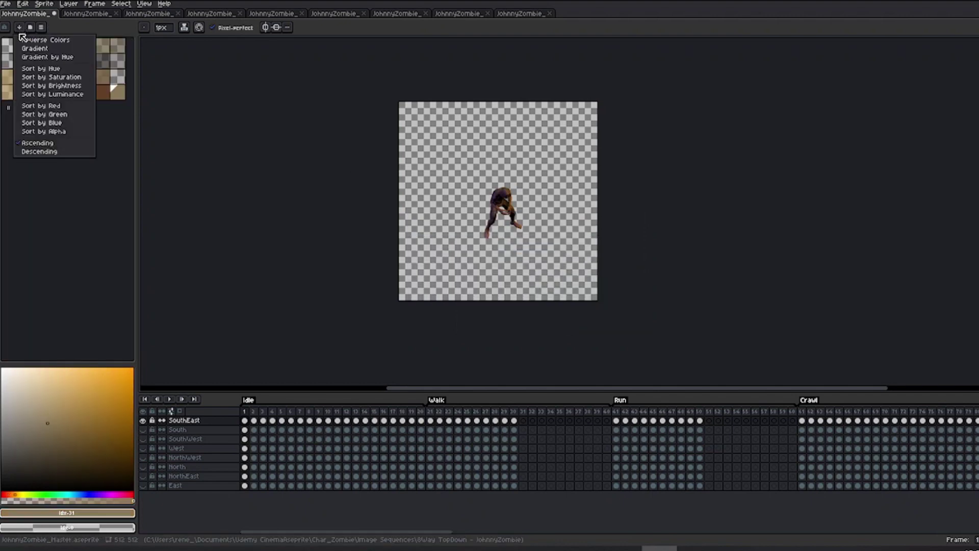
{"action": "left_click", "coordinate": [42, 132]}
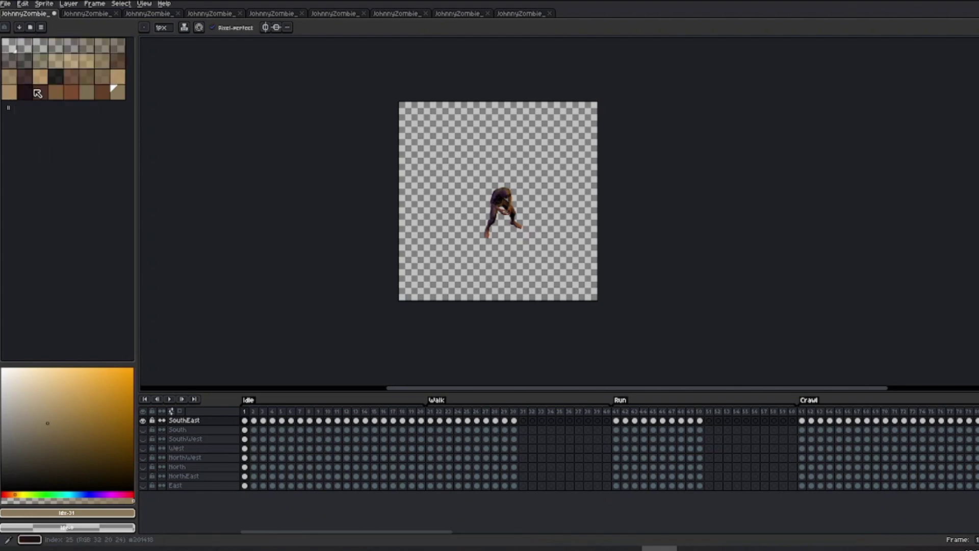
{"action": "left_click_drag", "start_coordinate": [120, 102], "coordinate": [113, 66]}
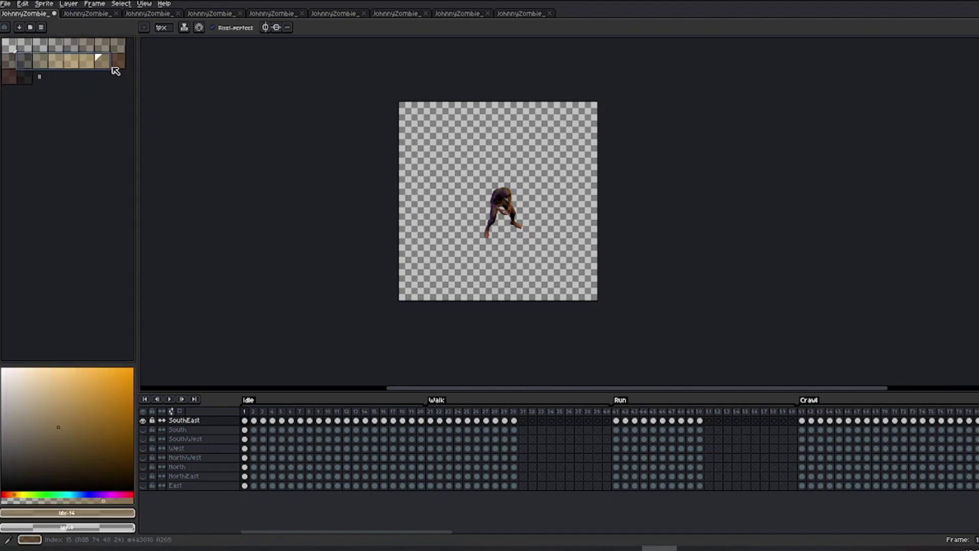
{"action": "key", "text": "Delete"}
{"action": "left_click_drag", "start_coordinate": [41, 46], "coordinate": [72, 49]}
{"action": "key", "text": "Delete"}
Remove more semi-transparent swatches, keeping only the fully transparent entry and three dark semi-transparent colors
{"action": "left_click", "coordinate": [44, 47]}
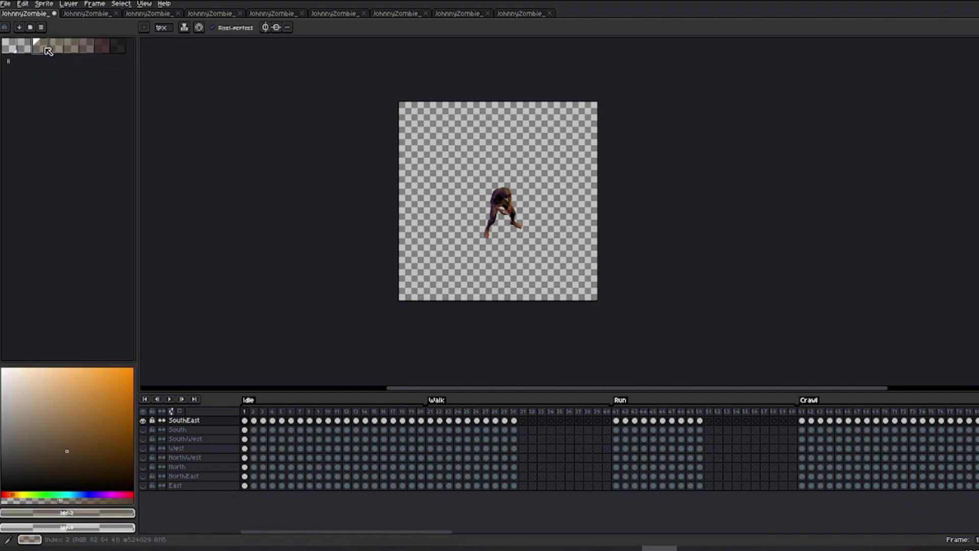
{"action": "left_click", "coordinate": [70, 48]}
{"action": "left_click", "coordinate": [103, 46]}
{"action": "left_click", "coordinate": [115, 48]}
{"action": "left_click", "coordinate": [26, 50]}
{"action": "key", "text": "Delete"}
{"action": "left_click", "coordinate": [37, 52]}
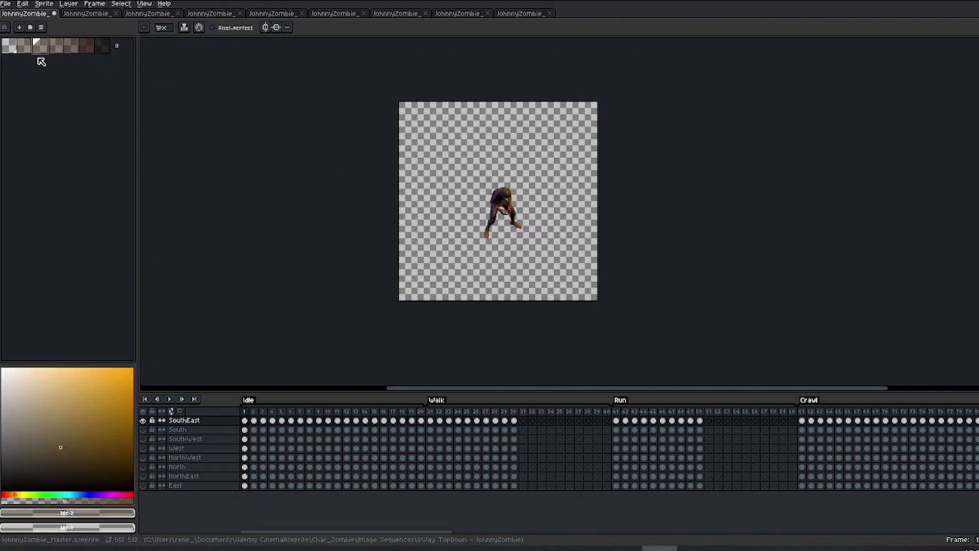
{"action": "key", "text": "Delete"}
{"action": "left_click", "coordinate": [38, 51]}
{"action": "key", "text": "Delete"}
{"action": "left_click", "coordinate": [27, 51]}
{"action": "key", "text": "Delete"}
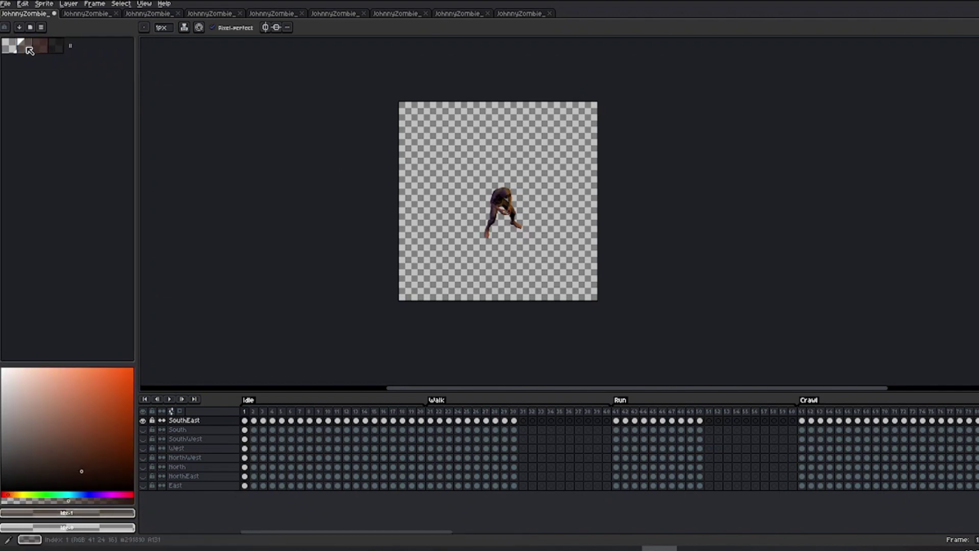
{"action": "left_click", "coordinate": [60, 45]}
{"action": "left_click", "coordinate": [25, 46]}
{"action": "left_click", "coordinate": [53, 46]}
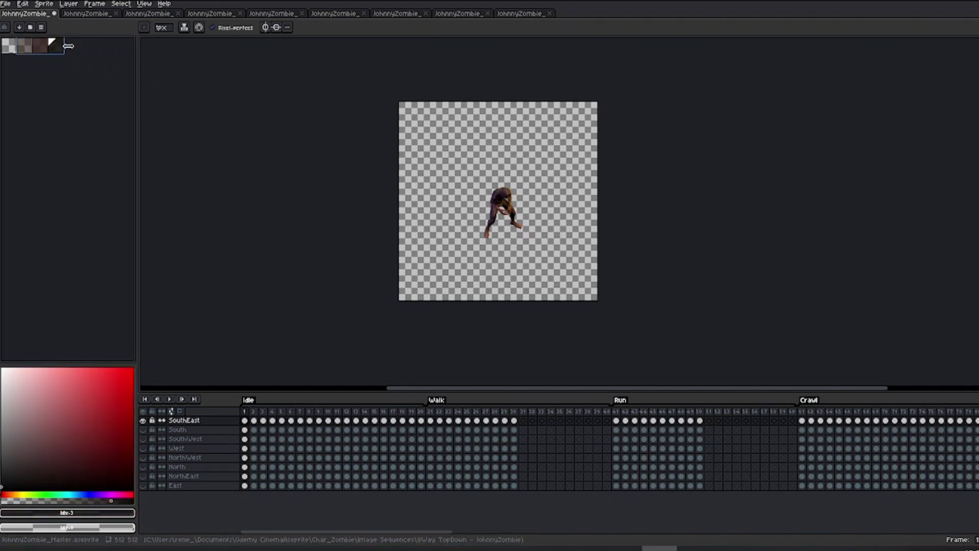
Extend the palette to 24 entries and fill the 20 new ones with non-alpha sprite colors using Table RGB 5 bits + Alpha 3 bits mapping
{"action": "left_click_drag", "start_coordinate": [68, 46], "coordinate": [127, 76]}
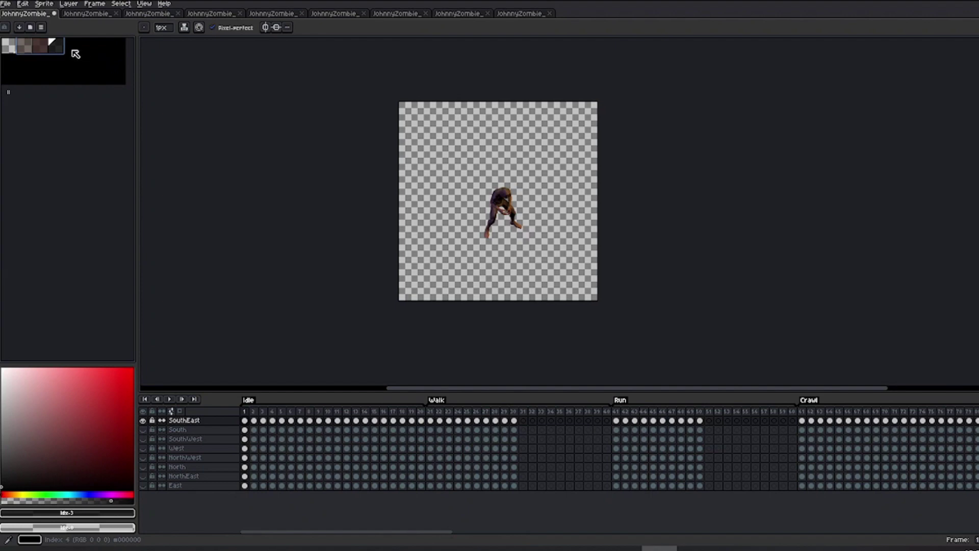
{"action": "left_click_drag", "start_coordinate": [72, 51], "coordinate": [117, 75]}
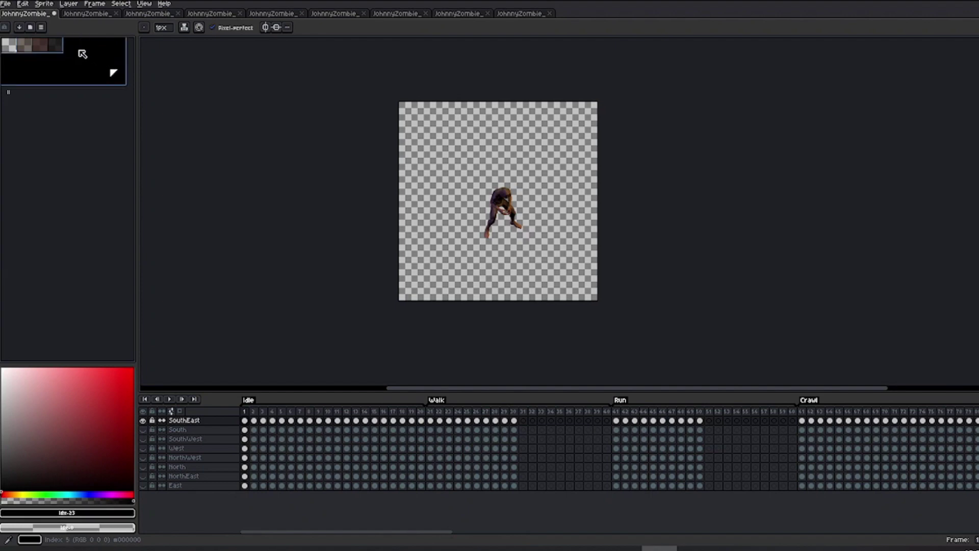
{"action": "left_click", "coordinate": [41, 27]}
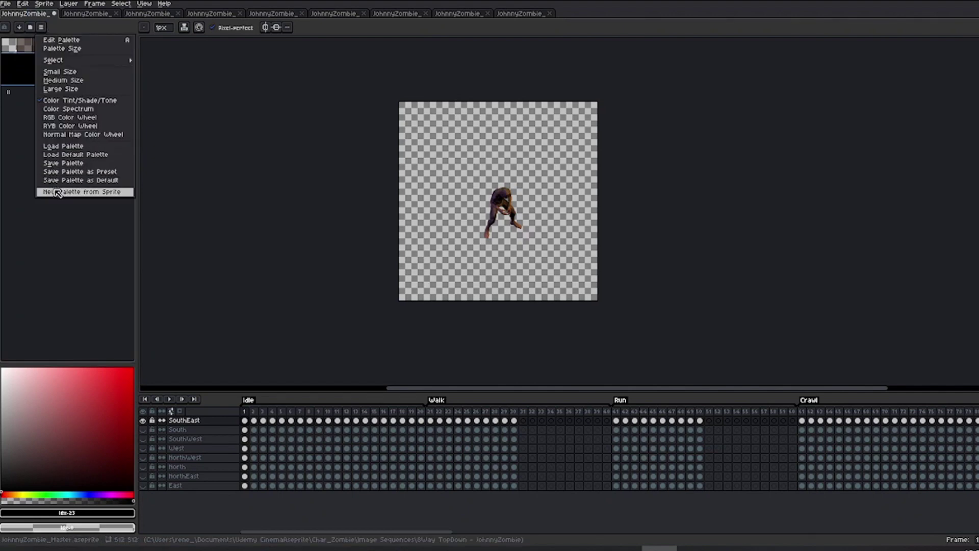
{"action": "left_click", "coordinate": [87, 195]}
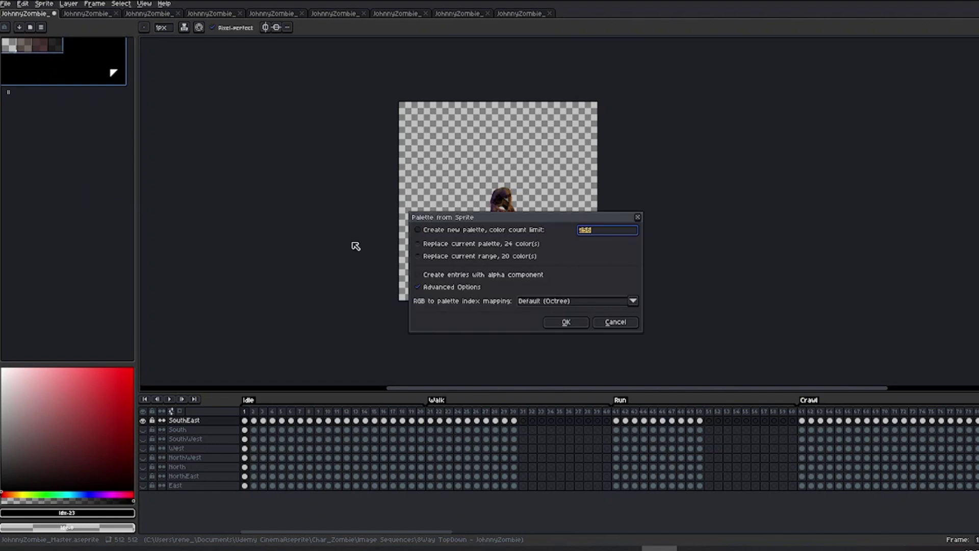
{"action": "left_click", "coordinate": [418, 257]}
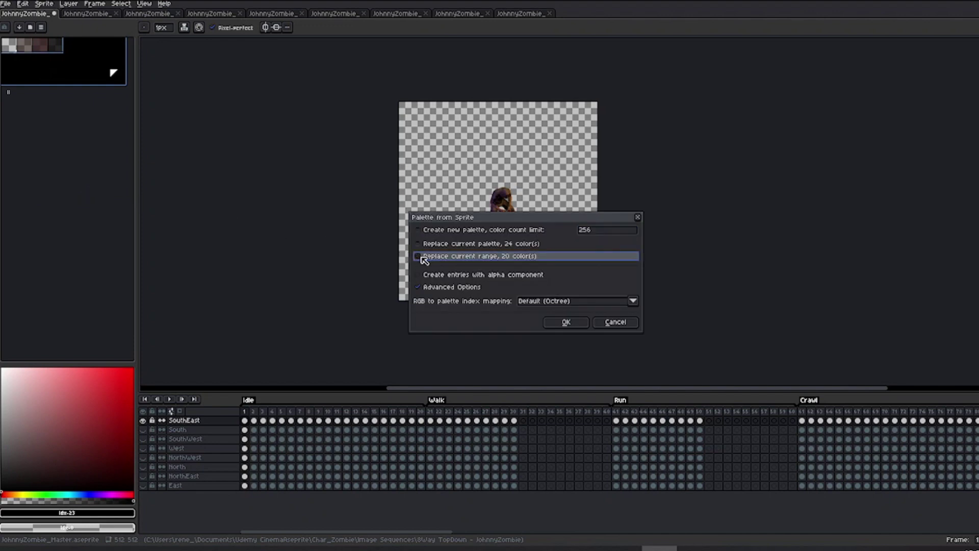
{"action": "left_click", "coordinate": [550, 306]}
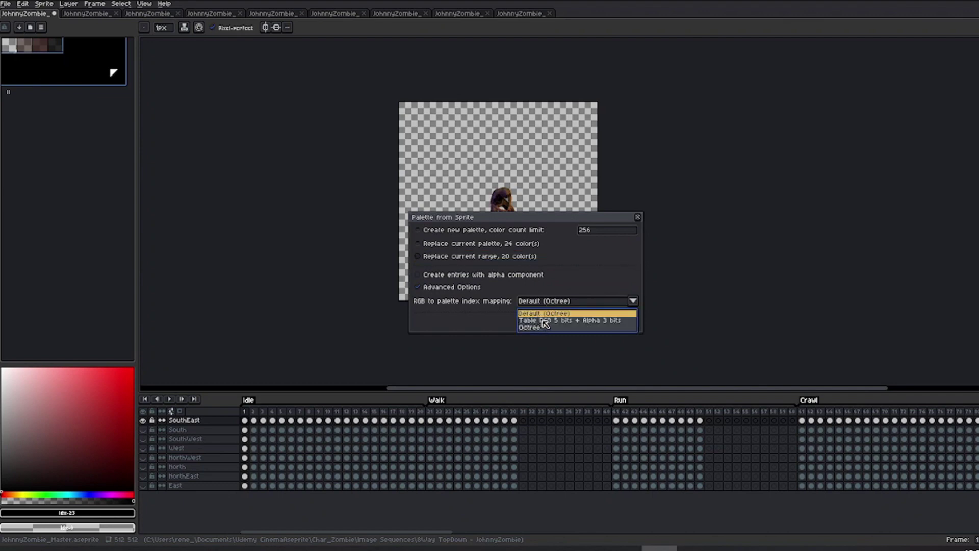
{"action": "left_click", "coordinate": [545, 321]}
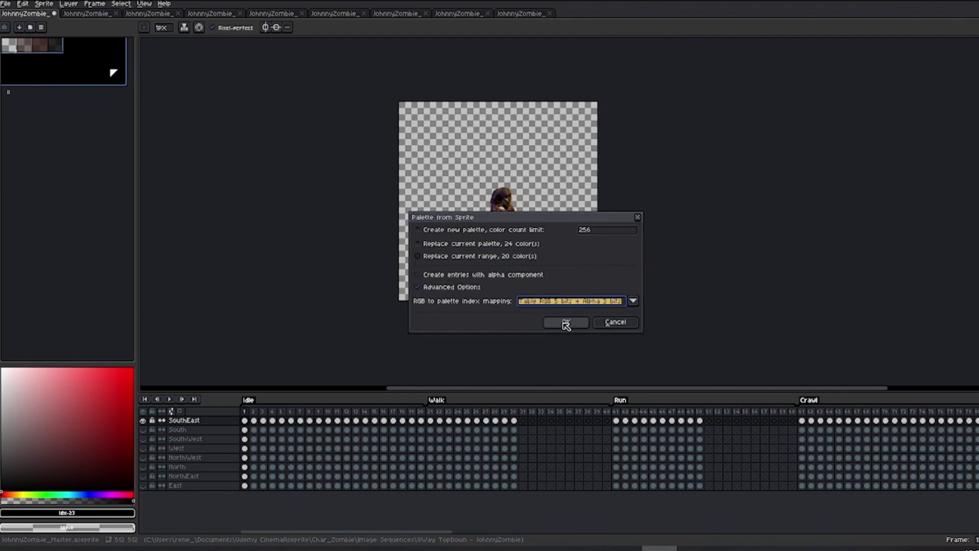
{"action": "left_click", "coordinate": [565, 323]}
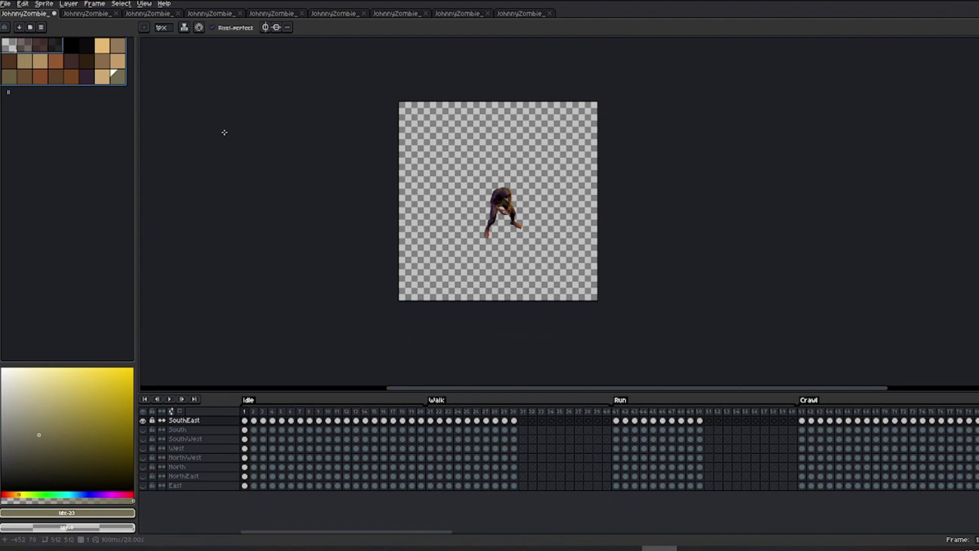
Sort the 20 opaque palette colors by luminance
{"action": "left_click_drag", "start_coordinate": [73, 44], "coordinate": [113, 75]}
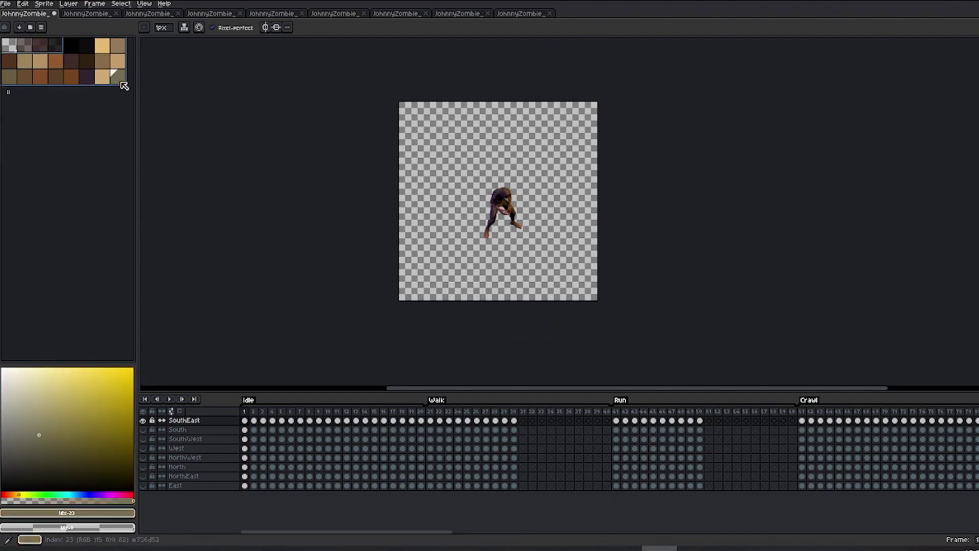
{"action": "left_click", "coordinate": [21, 27]}
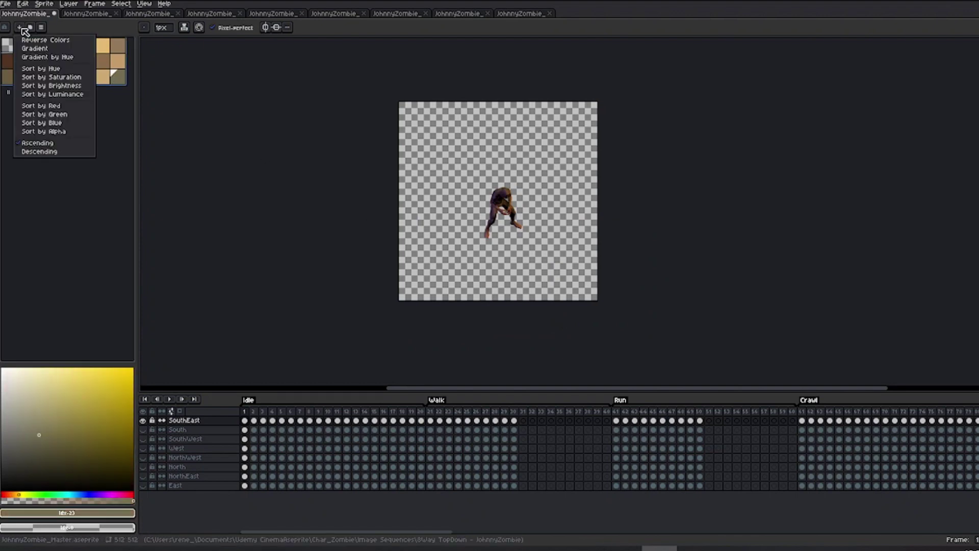
{"action": "left_click", "coordinate": [44, 95]}
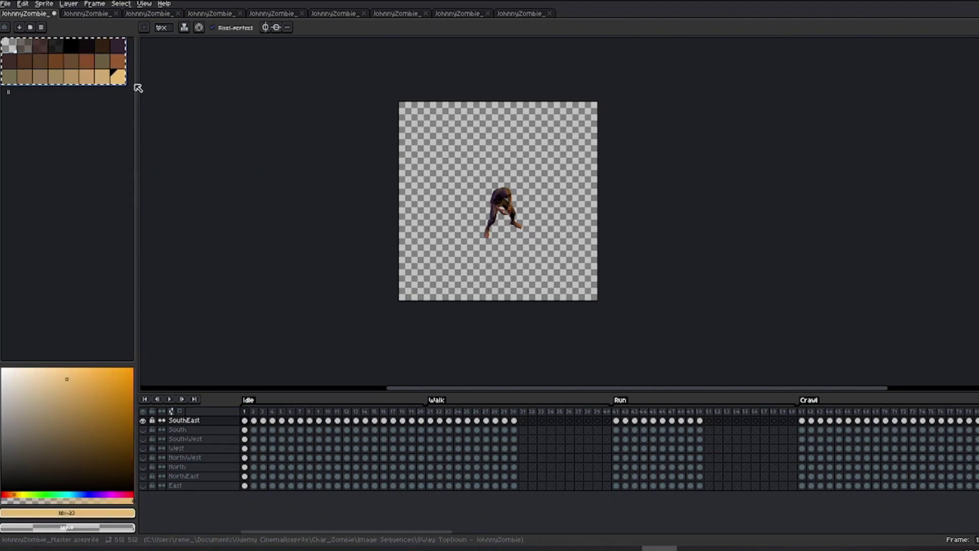
Copy the master sprite's complete palette and paste it over the start of the East sheet's palette
{"action": "key", "text": "ctrl+c"}
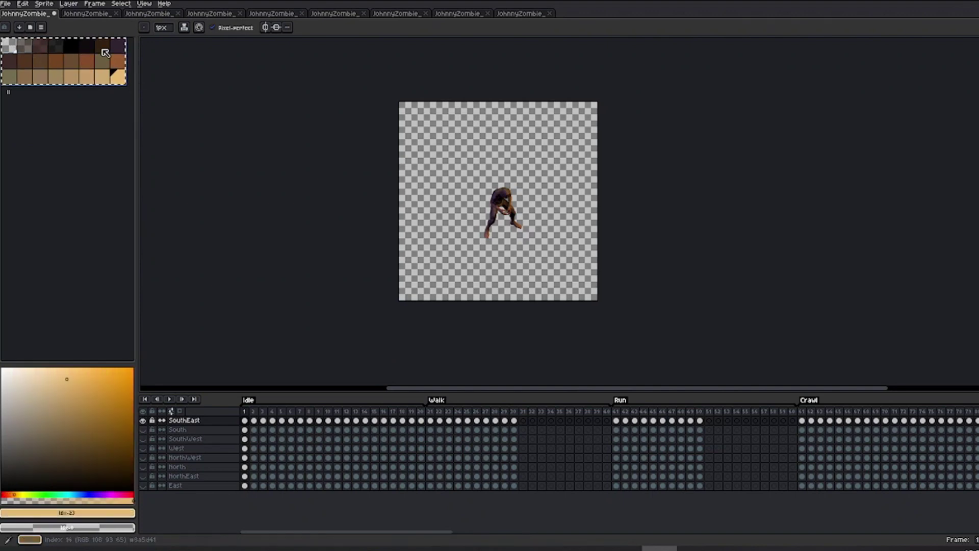
{"action": "left_click", "coordinate": [84, 14]}
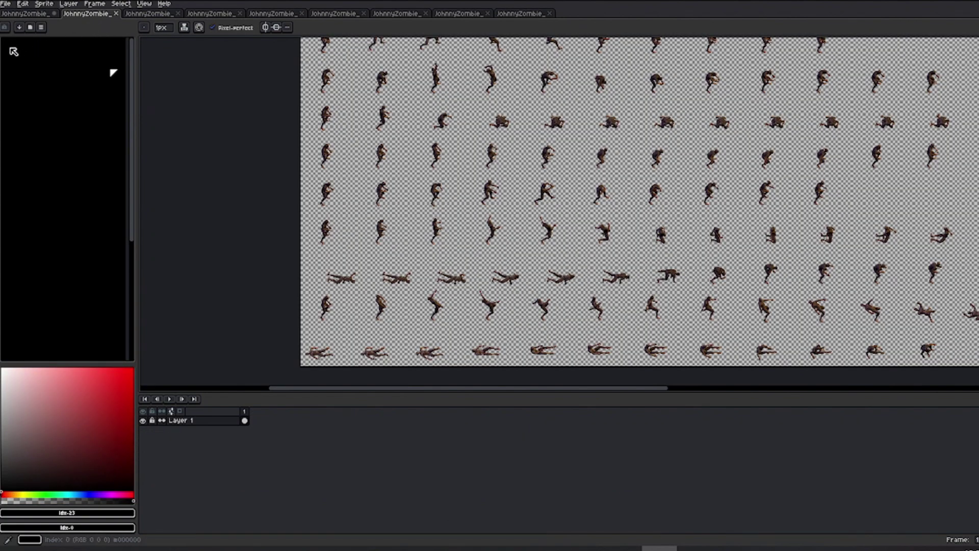
{"action": "key", "text": "ctrl+v"}
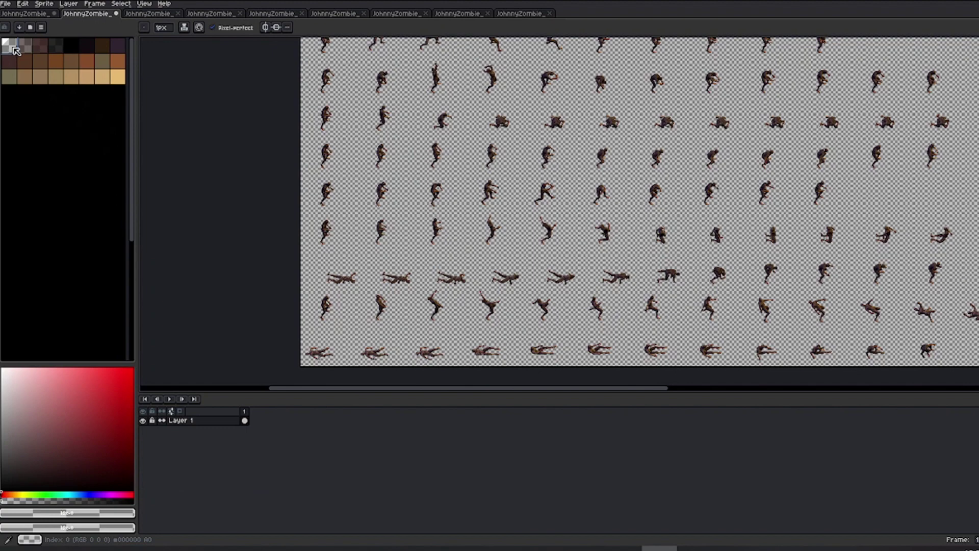
Paste the copied palette into the palettes of the other seven exported direction sheets, one sheet after another
{"action": "key", "text": "ctrl+Tab"}
{"action": "key", "text": "ctrl+v"}
{"action": "key", "text": "ctrl+Tab"}
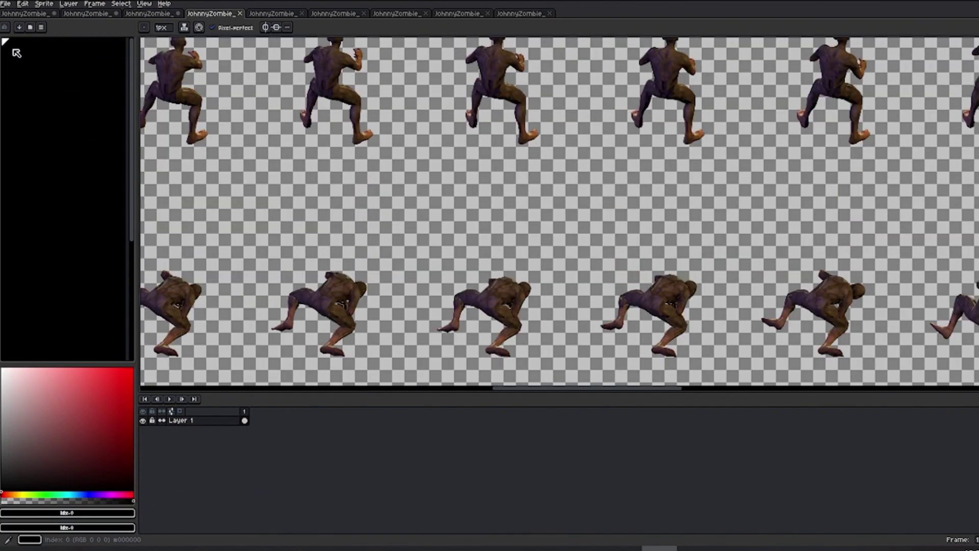
{"action": "key", "text": "ctrl+v"}
{"action": "key", "text": "ctrl+Tab"}
{"action": "key", "text": "ctrl+v"}
{"action": "key", "text": "ctrl+Tab"}
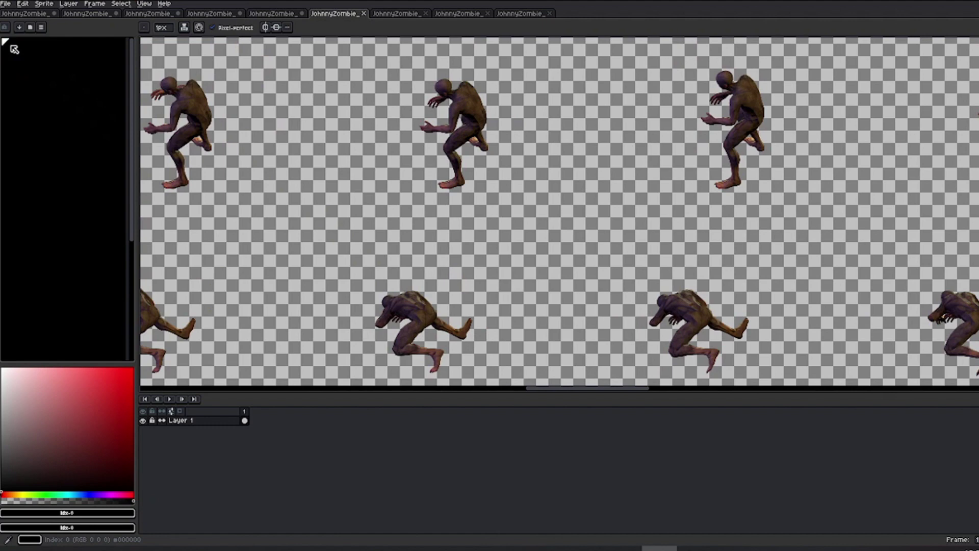
{"action": "key", "text": "ctrl+v"}
{"action": "key", "text": "ctrl+Tab"}
{"action": "key", "text": "ctrl+v"}
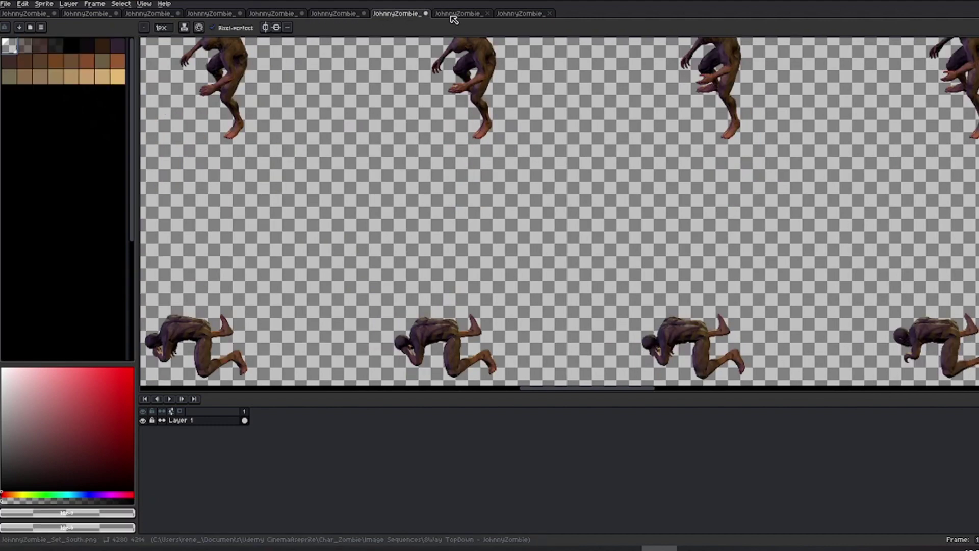
{"action": "key", "text": "ctrl+Tab"}
{"action": "key", "text": "ctrl+v"}
{"action": "key", "text": "ctrl+Tab"}
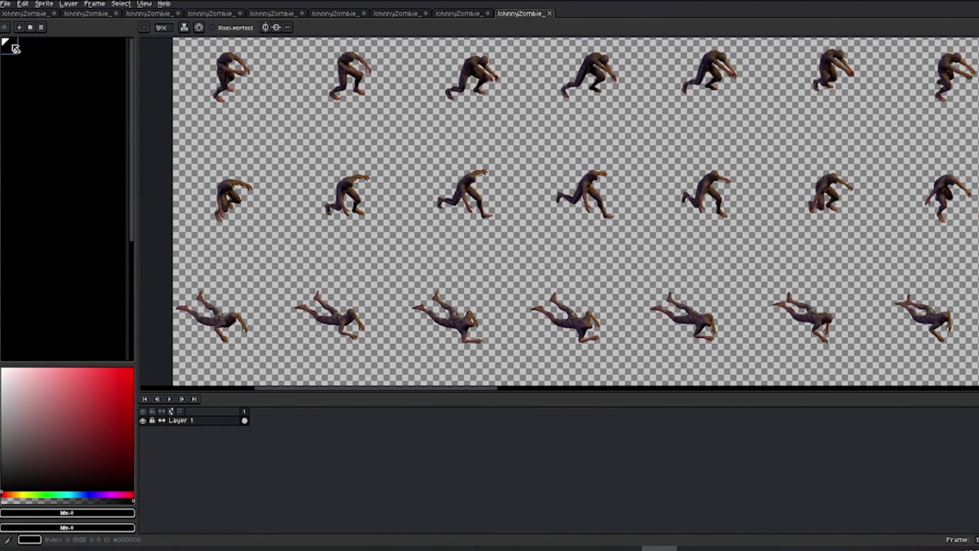
{"action": "key", "text": "ctrl+v"}
Try converting the East sheet directly to indexed color, inspect the sprites up close, and undo the conversion
{"action": "left_click", "coordinate": [91, 15]}
{"action": "scroll", "coordinate": [381, 81], "scroll_direction": "up", "scroll_amount": 5}
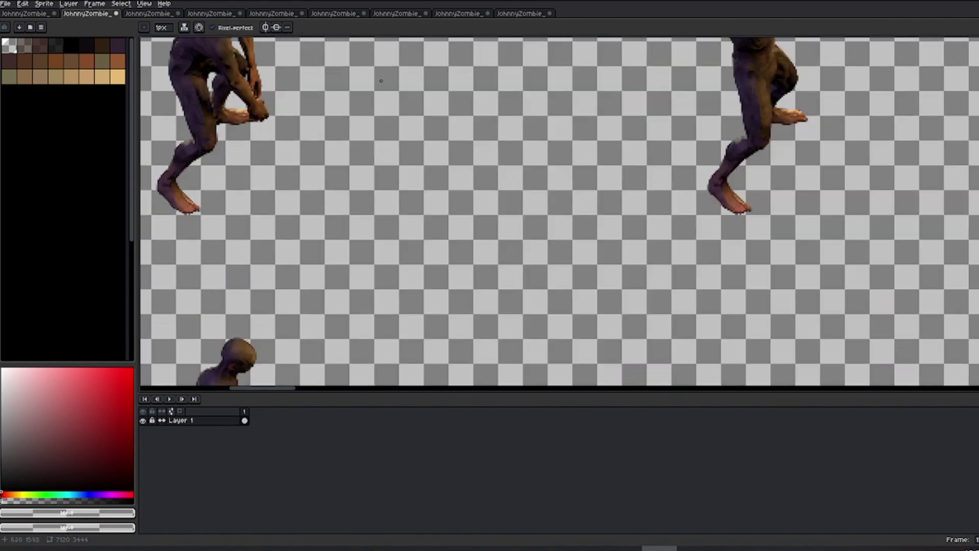
{"action": "left_click_drag", "start_coordinate": [308, 87], "coordinate": [482, 249]}
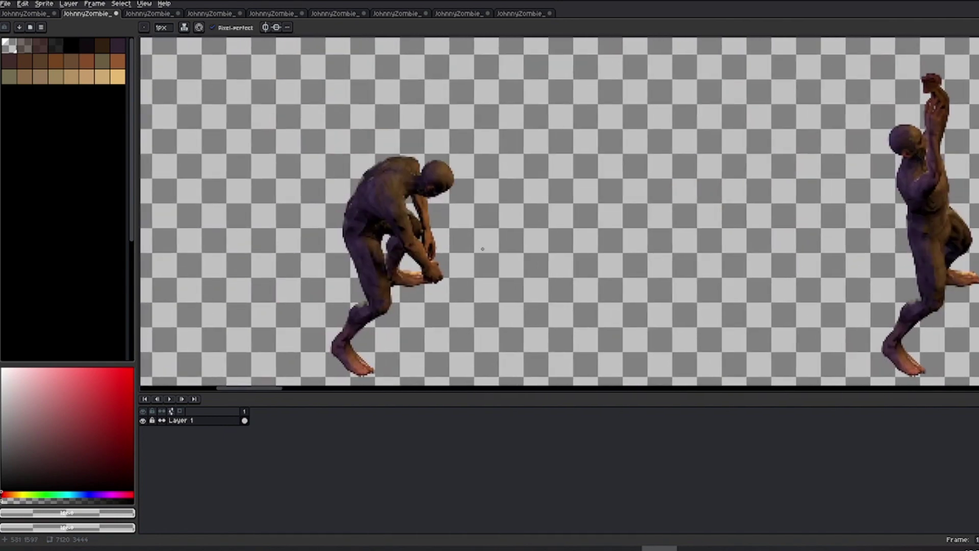
{"action": "left_click_drag", "start_coordinate": [415, 194], "coordinate": [471, 294]}
{"action": "left_click_drag", "start_coordinate": [397, 56], "coordinate": [420, 210]}
{"action": "key", "text": "v"}
{"action": "left_click", "coordinate": [47, 4]}
{"action": "mouse_move", "coordinate": [50, 25]}
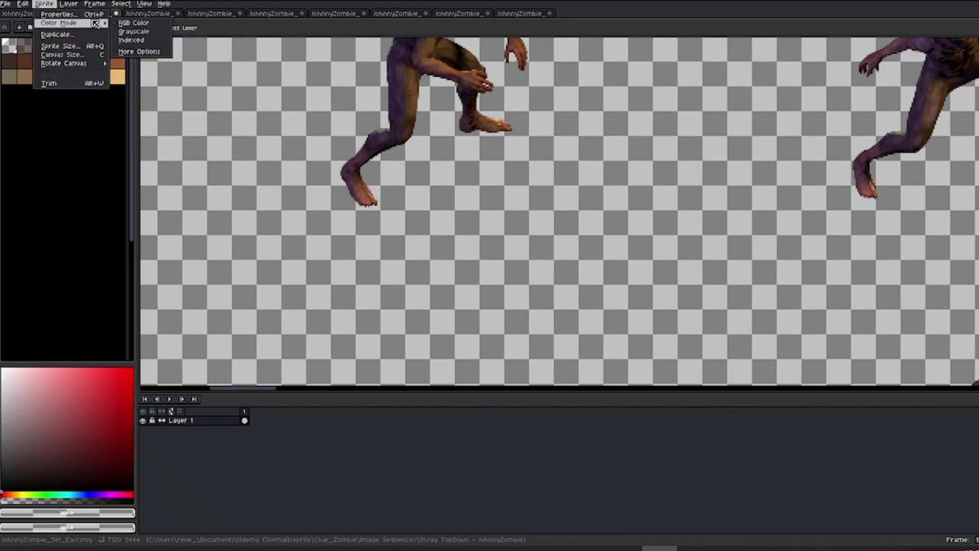
{"action": "left_click", "coordinate": [161, 42]}
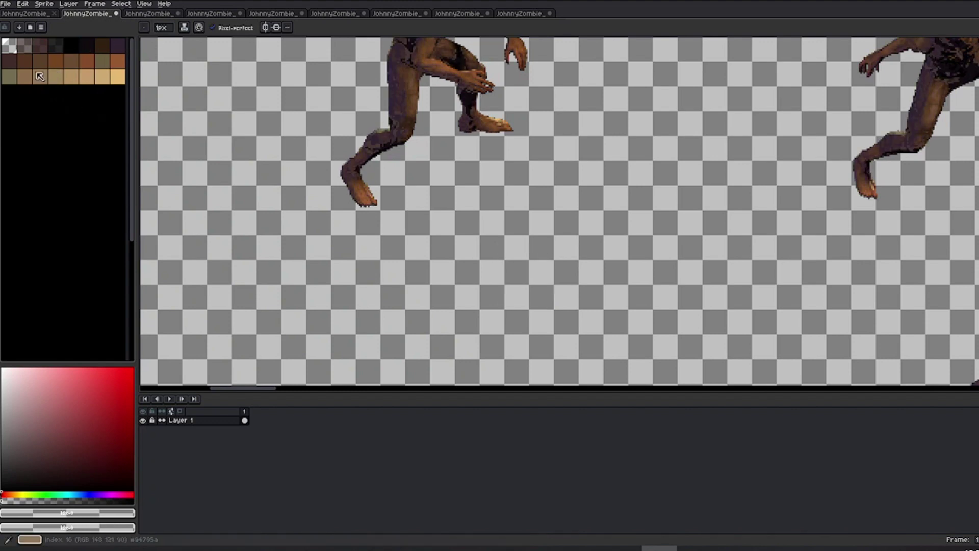
{"action": "left_click_drag", "start_coordinate": [351, 107], "coordinate": [316, 288]}
{"action": "scroll", "coordinate": [429, 219], "scroll_direction": "up", "scroll_amount": 2}
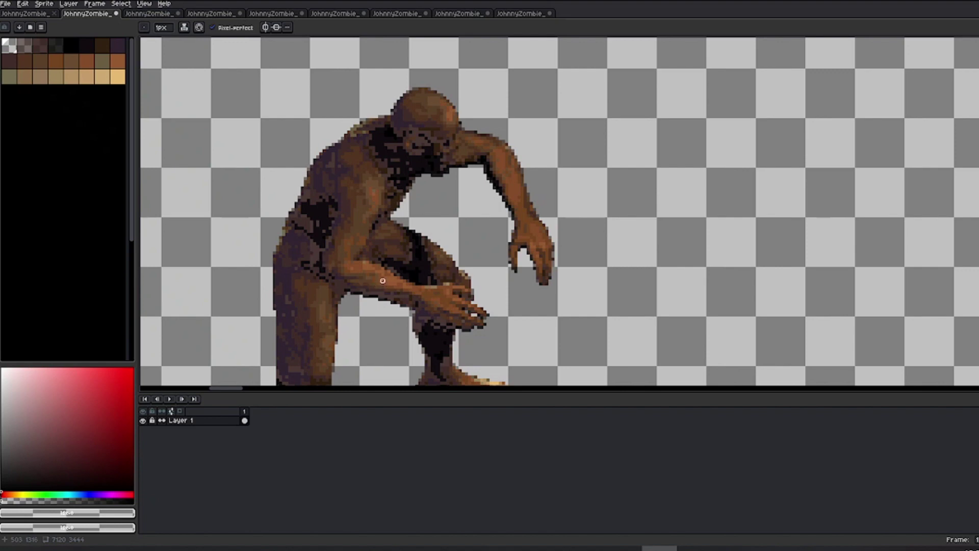
{"action": "key", "text": "ctrl+z"}
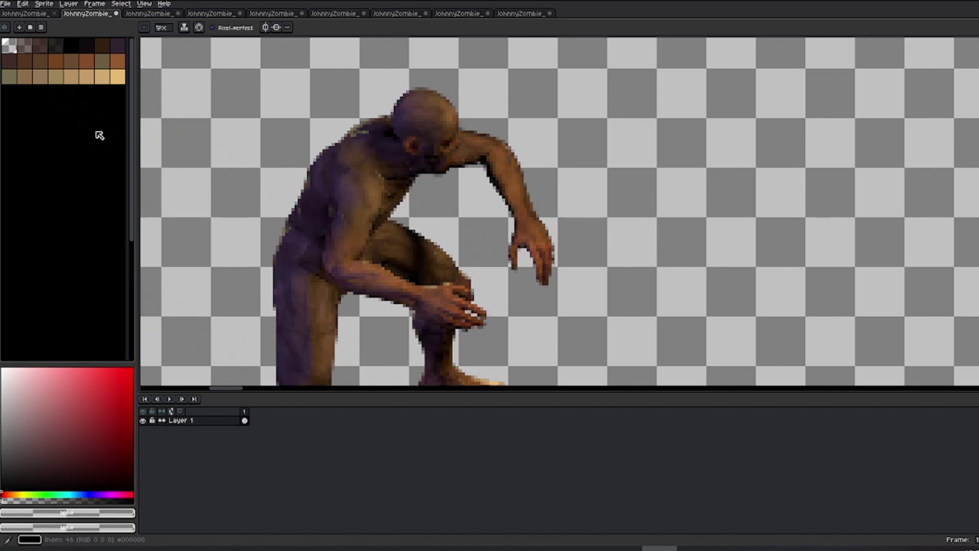
Open the advanced color mode options for the East sheet and preview Old Dithering+Bayer Matrix 8x8 and No Dithering
{"action": "left_click", "coordinate": [49, 7]}
{"action": "mouse_move", "coordinate": [71, 24]}
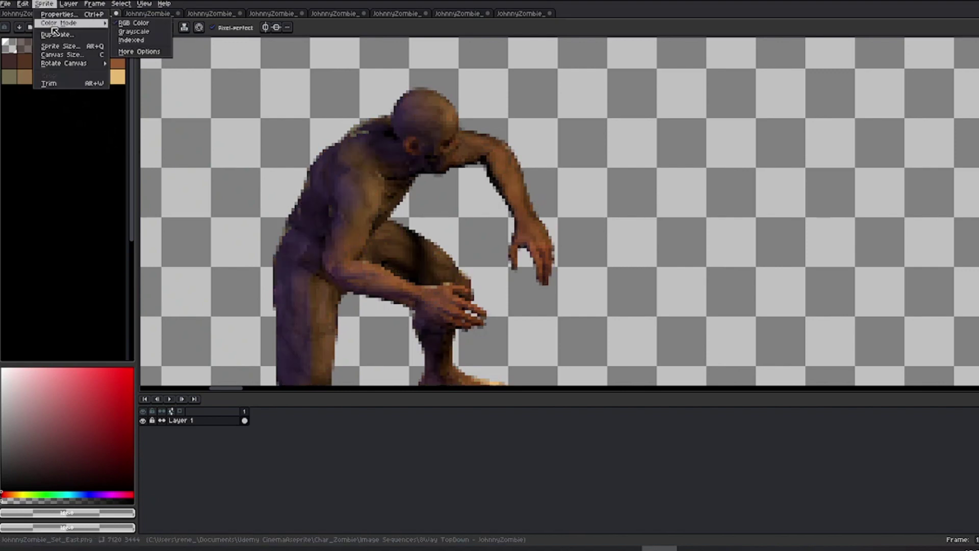
{"action": "left_click", "coordinate": [145, 53]}
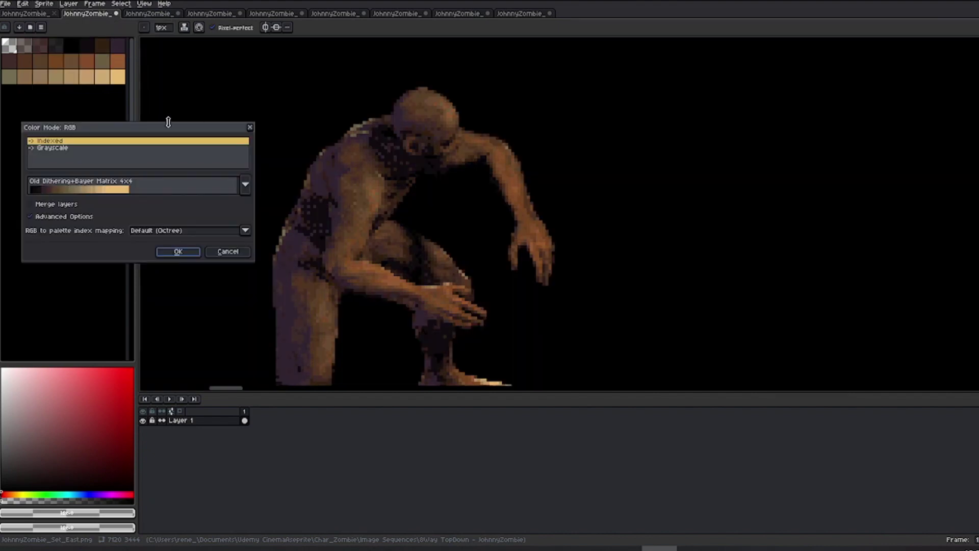
{"action": "left_click_drag", "start_coordinate": [170, 123], "coordinate": [181, 118]}
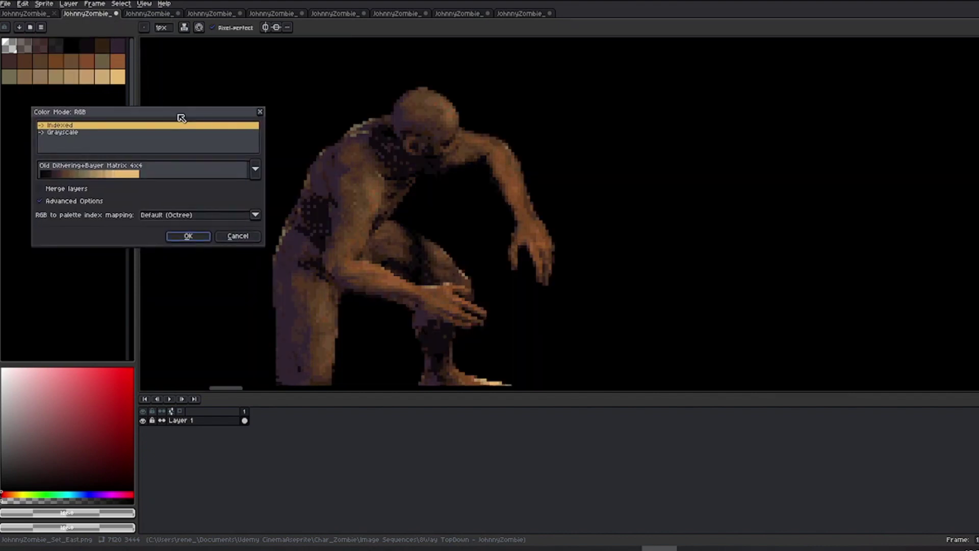
{"action": "left_click", "coordinate": [109, 177]}
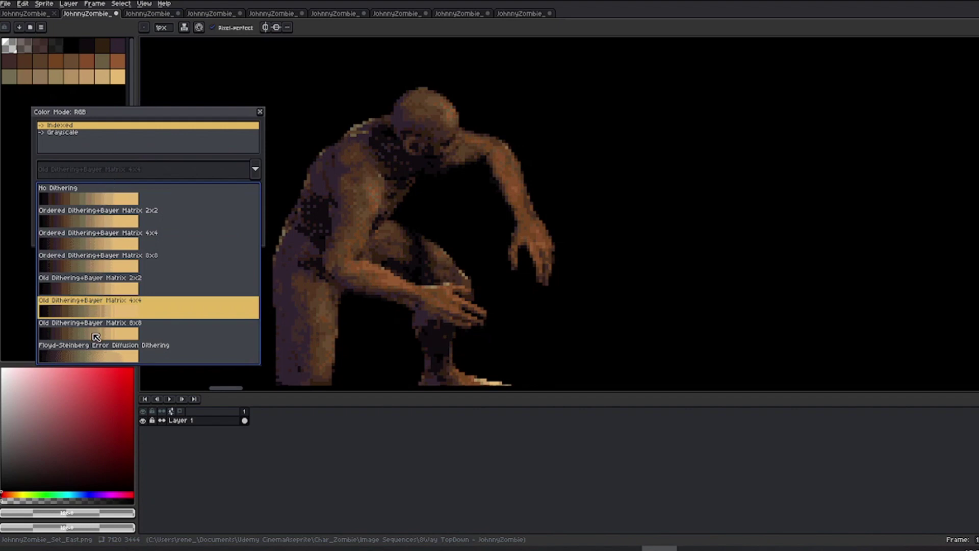
{"action": "left_click", "coordinate": [96, 336]}
{"action": "left_click", "coordinate": [108, 168]}
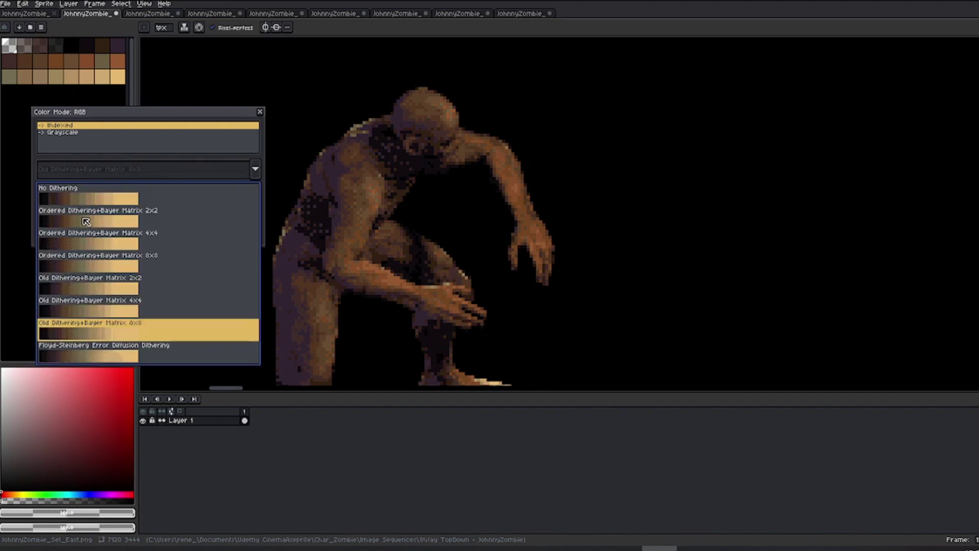
{"action": "left_click", "coordinate": [92, 202]}
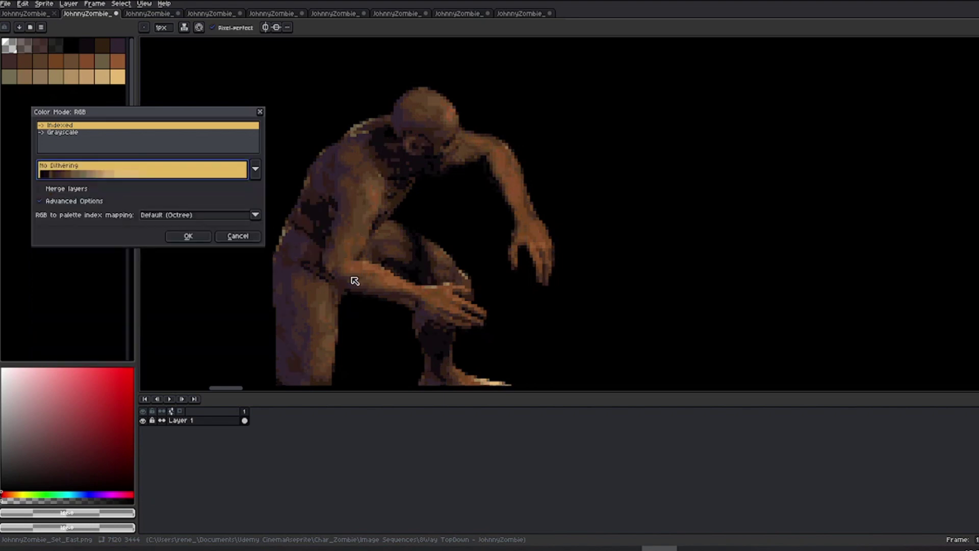
Preview the ordered Bayer 2x2, 4x4 and 8x8, old Bayer 4x4 and 8x8, and Floyd-Steinberg dithering methods on the East sheet
{"action": "left_click", "coordinate": [92, 162]}
{"action": "left_click", "coordinate": [94, 221]}
{"action": "left_click", "coordinate": [110, 174]}
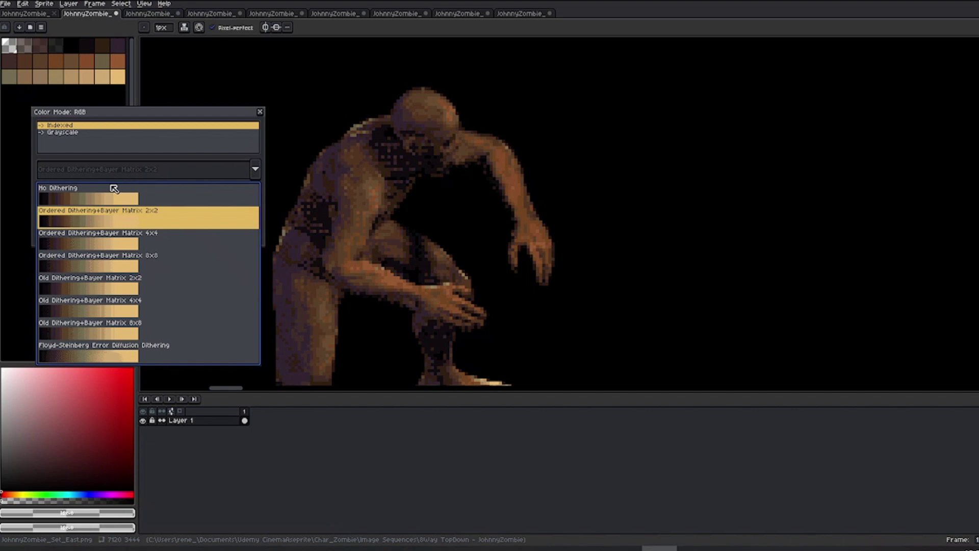
{"action": "left_click", "coordinate": [108, 244]}
{"action": "left_click", "coordinate": [124, 173]}
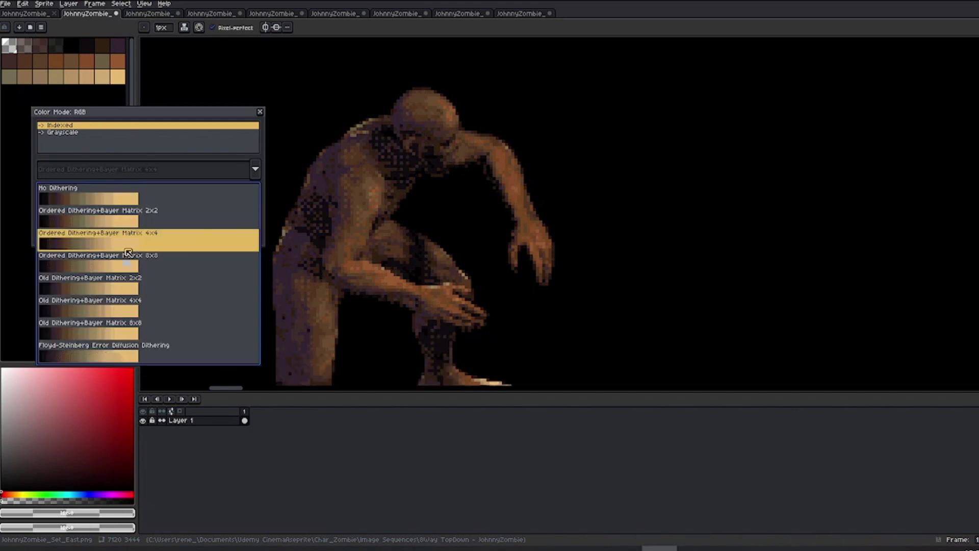
{"action": "left_click", "coordinate": [111, 313]}
{"action": "left_click", "coordinate": [120, 174]}
{"action": "left_click", "coordinate": [134, 267]}
{"action": "left_click", "coordinate": [125, 174]}
{"action": "left_click", "coordinate": [121, 329]}
{"action": "left_click", "coordinate": [121, 174]}
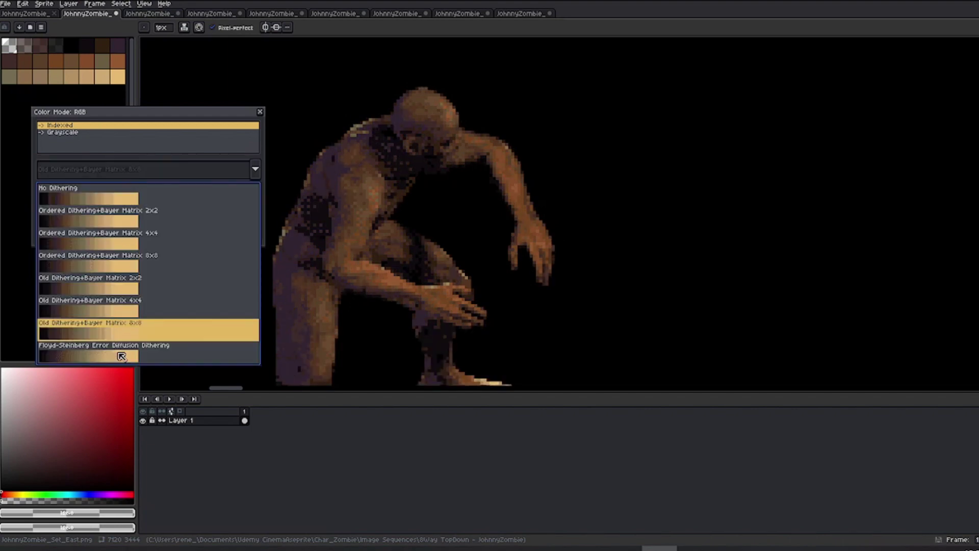
{"action": "left_click", "coordinate": [121, 356]}
Convert the East sheet to indexed color with Ordered Dithering+Bayer Matrix 4x4, check several sprites, and save it
{"action": "left_click", "coordinate": [92, 162]}
{"action": "left_click", "coordinate": [82, 234]}
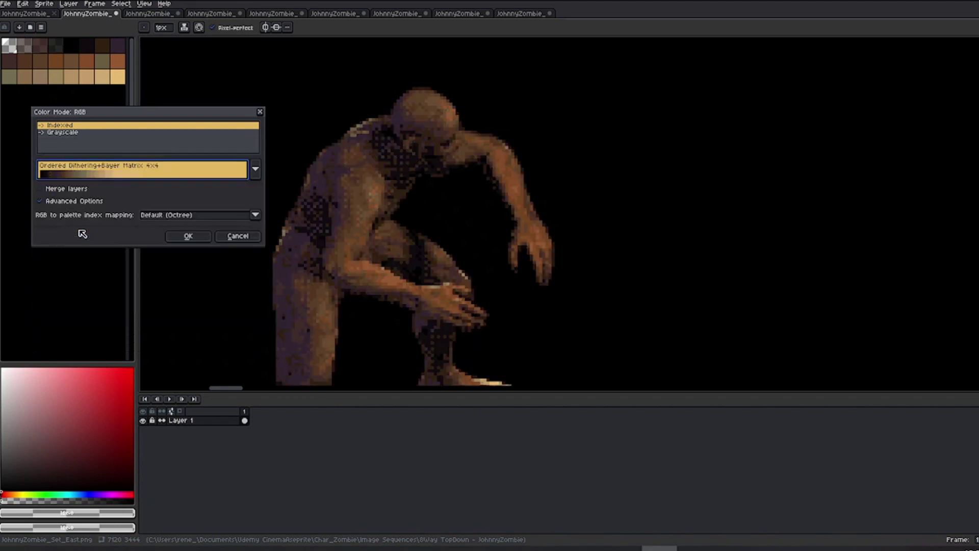
{"action": "left_click", "coordinate": [189, 237]}
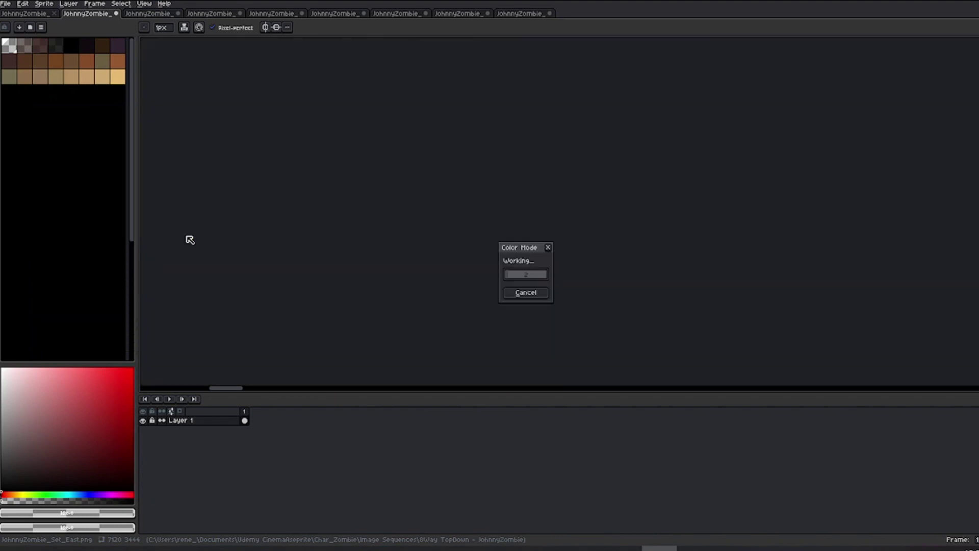
{"action": "scroll", "coordinate": [354, 193], "scroll_direction": "down", "scroll_amount": 3}
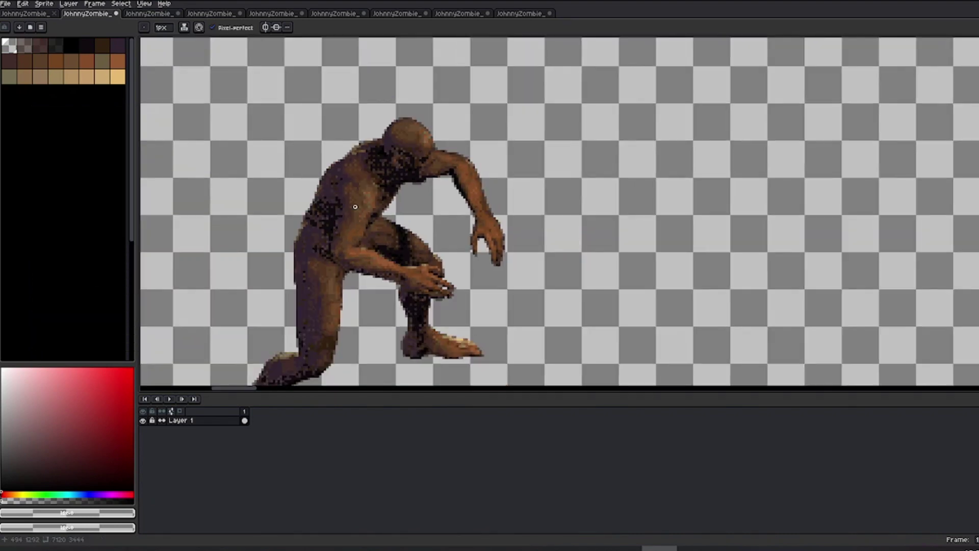
{"action": "left_click_drag", "start_coordinate": [640, 236], "coordinate": [486, 252]}
{"action": "scroll", "coordinate": [485, 252], "scroll_direction": "up", "scroll_amount": 2}
{"action": "left_click_drag", "start_coordinate": [542, 240], "coordinate": [534, 241]}
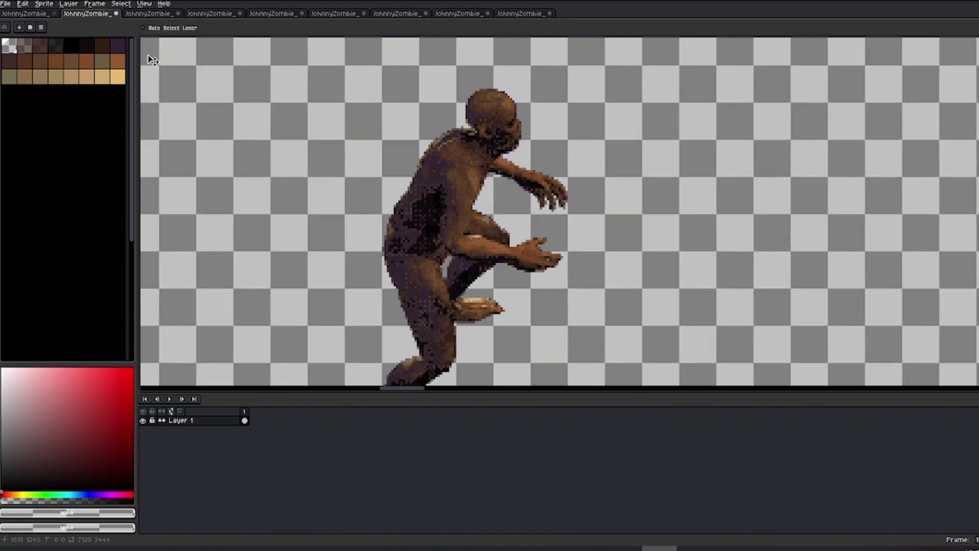
{"action": "key", "text": "ctrl+s"}
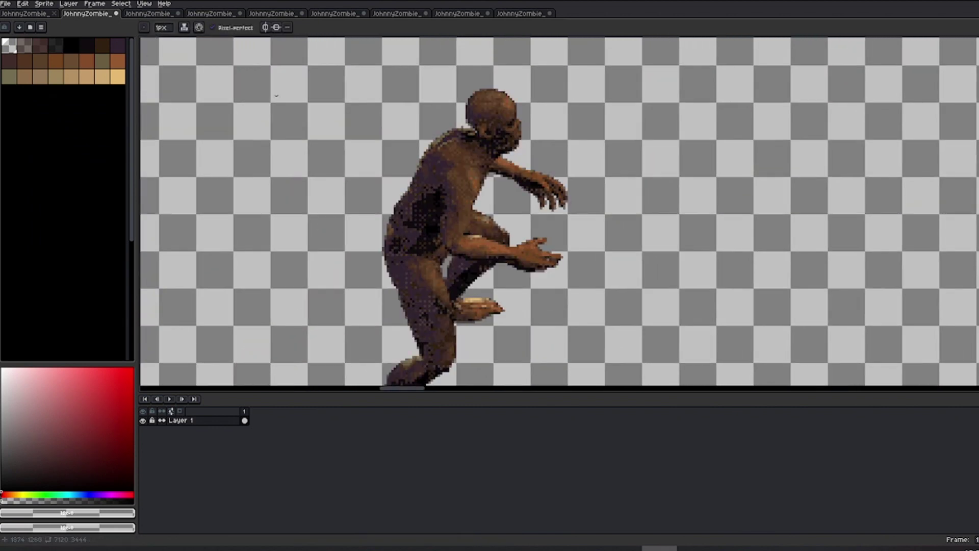
Convert the NorthEast sheet to indexed color with Ordered Dithering+Bayer Matrix 4x4 and save it
{"action": "left_click", "coordinate": [149, 15]}
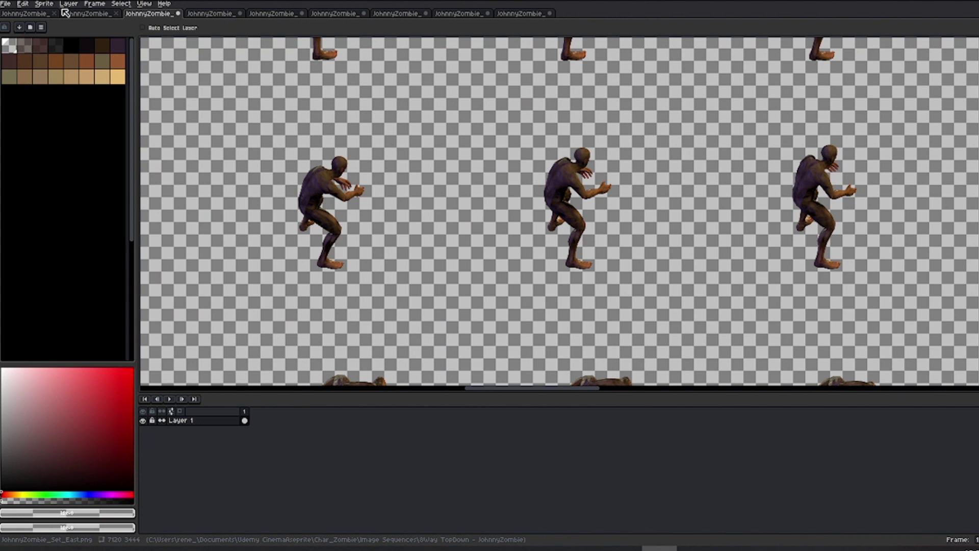
{"action": "left_click", "coordinate": [44, 4]}
{"action": "mouse_move", "coordinate": [57, 23]}
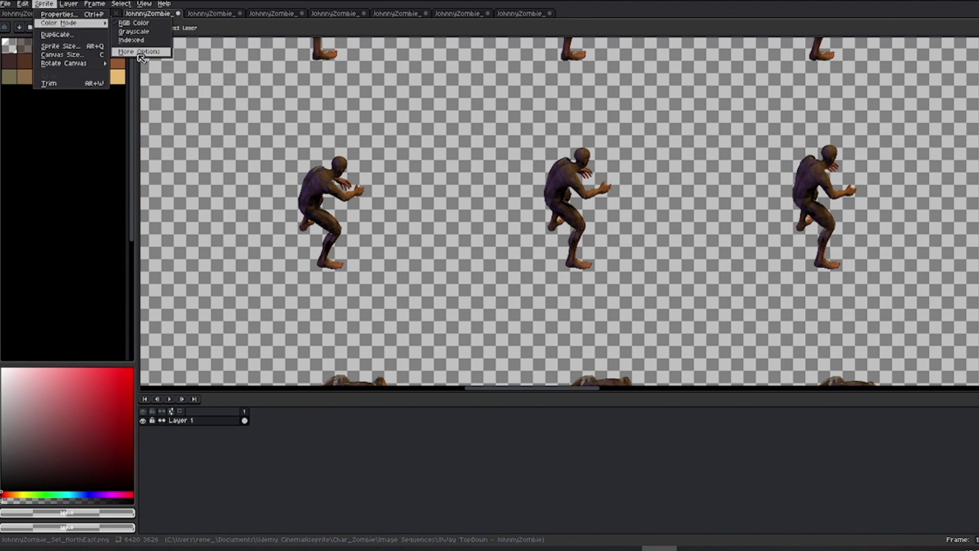
{"action": "left_click", "coordinate": [137, 54]}
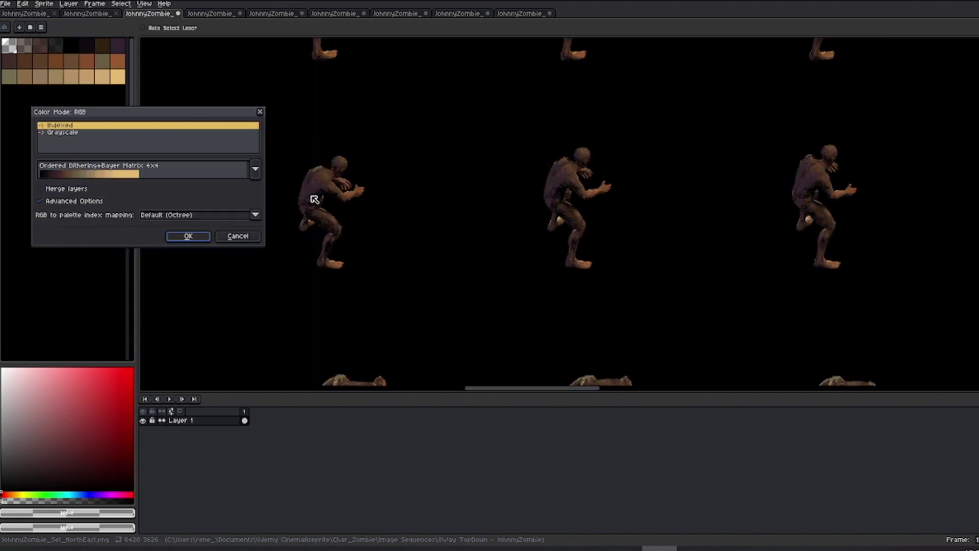
{"action": "left_click", "coordinate": [188, 236]}
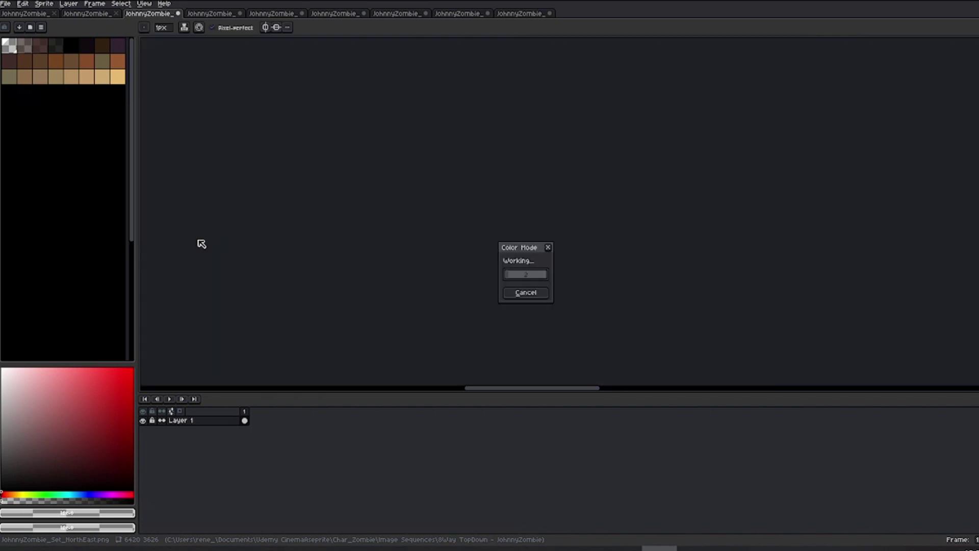
{"action": "key", "text": "ctrl+s"}
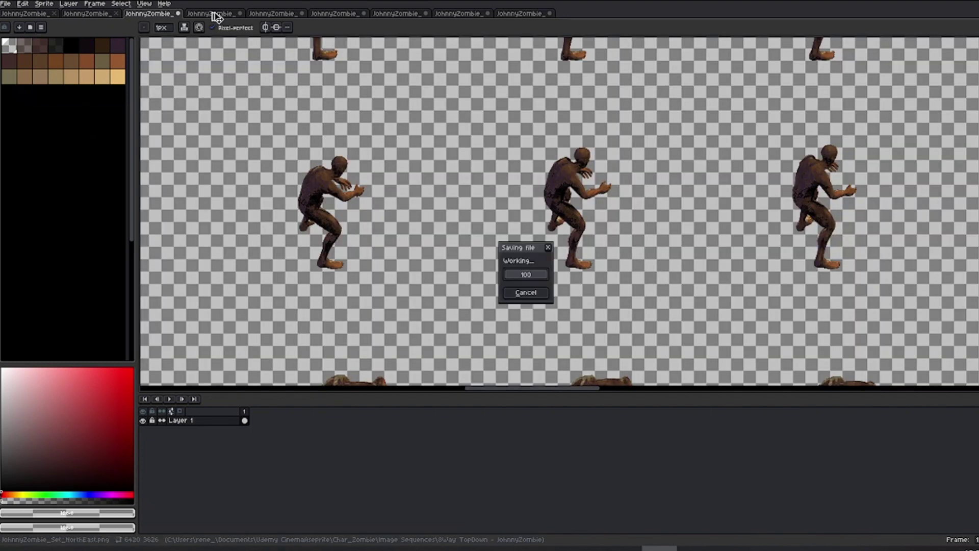
{"action": "left_click", "coordinate": [49, 4]}
{"action": "mouse_move", "coordinate": [71, 23]}
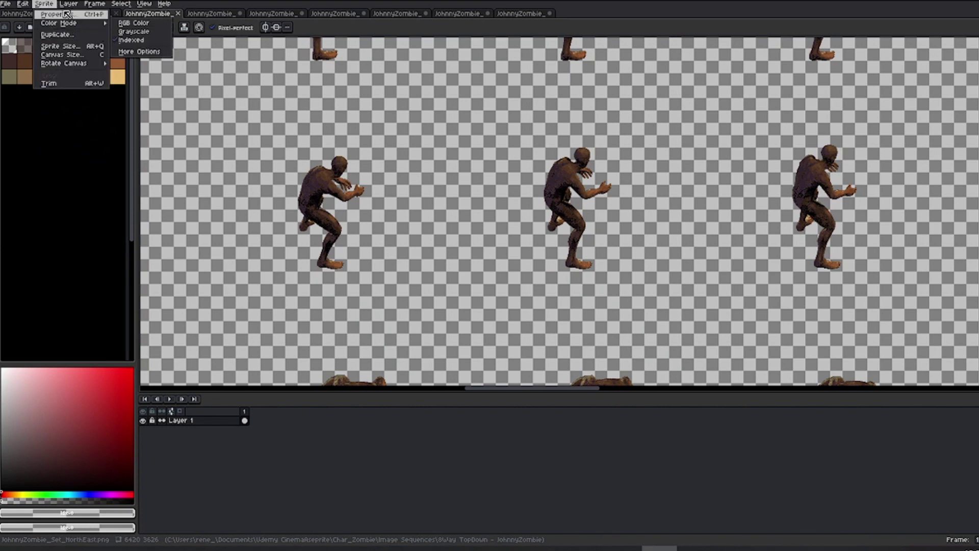
{"action": "left_click", "coordinate": [50, 5]}
{"action": "left_click", "coordinate": [50, 5]}
Convert the North sheet to indexed color with Ordered Dithering+Bayer Matrix 4x4 and save it
{"action": "key", "text": "ctrl+Tab"}
{"action": "left_click", "coordinate": [43, 4]}
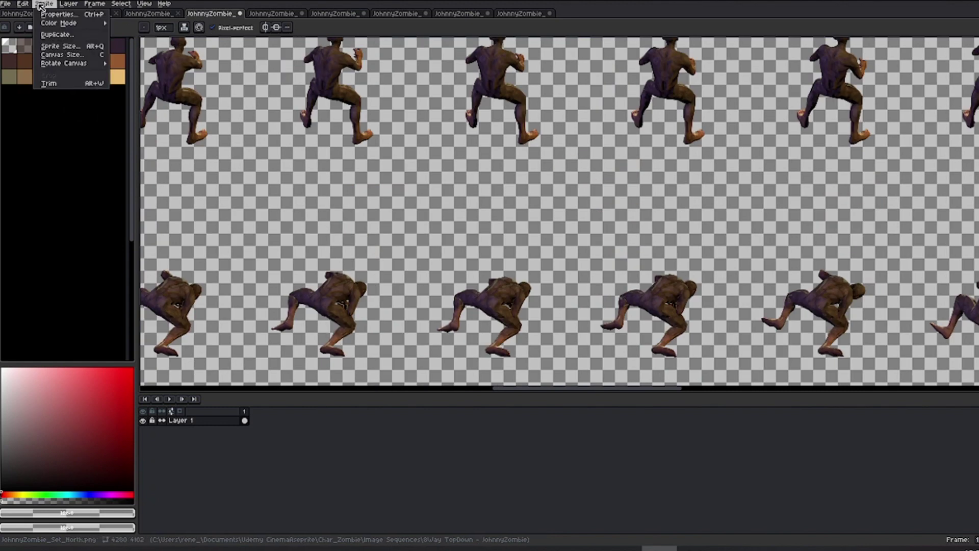
{"action": "mouse_move", "coordinate": [79, 25]}
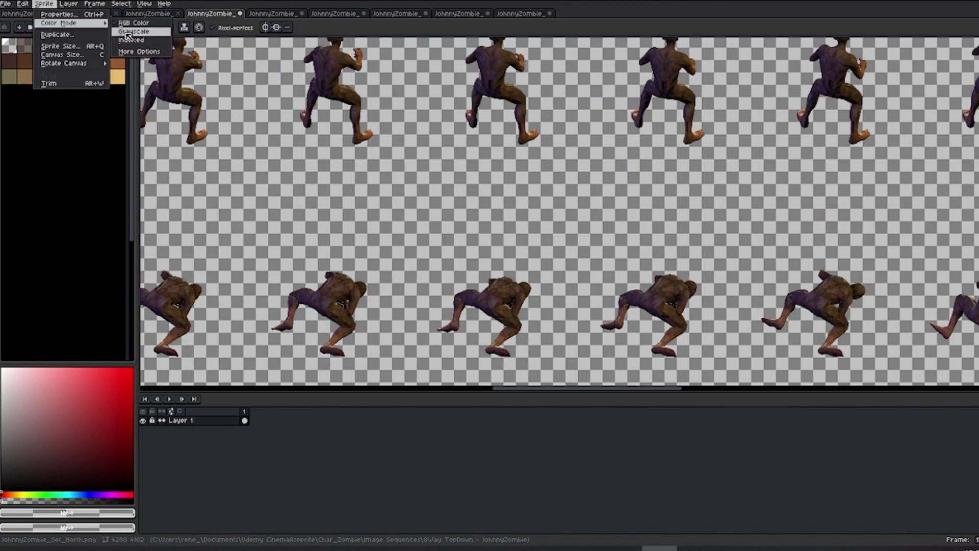
{"action": "left_click", "coordinate": [127, 53]}
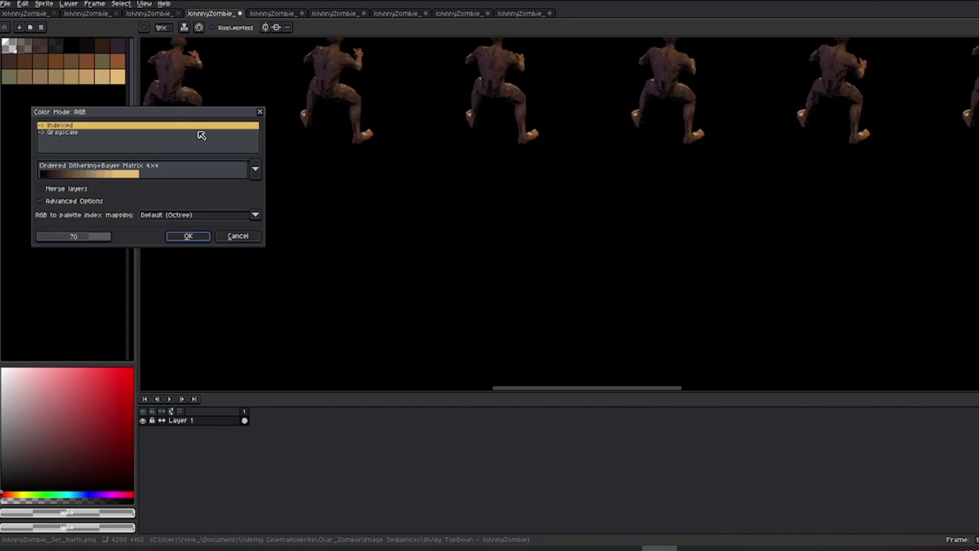
{"action": "left_click", "coordinate": [192, 236]}
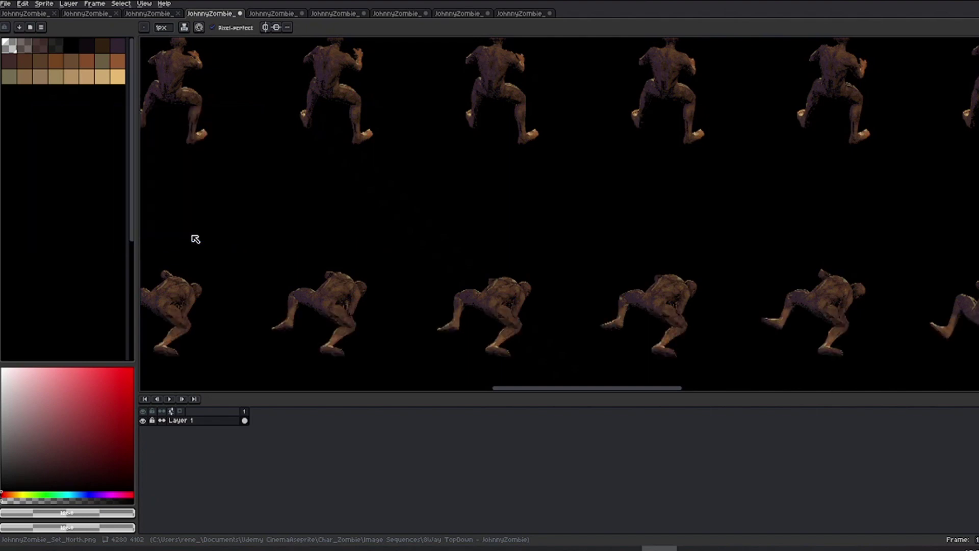
{"action": "key", "text": "ctrl+s"}
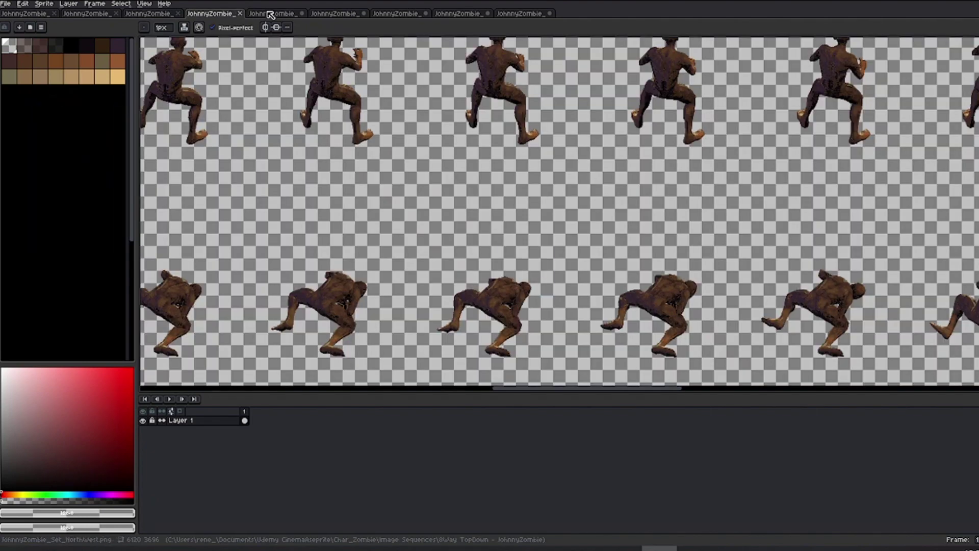
Convert the NorthWest sheet to indexed color with Ordered Dithering+Bayer Matrix 4x4 and save it
{"action": "left_click", "coordinate": [270, 14]}
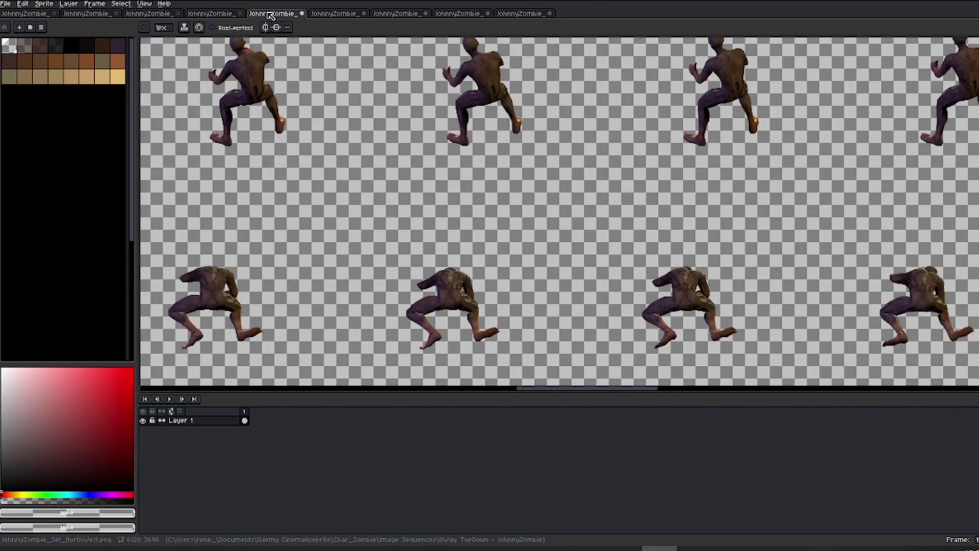
{"action": "left_click", "coordinate": [43, 8]}
{"action": "mouse_move", "coordinate": [76, 26]}
{"action": "left_click", "coordinate": [143, 54]}
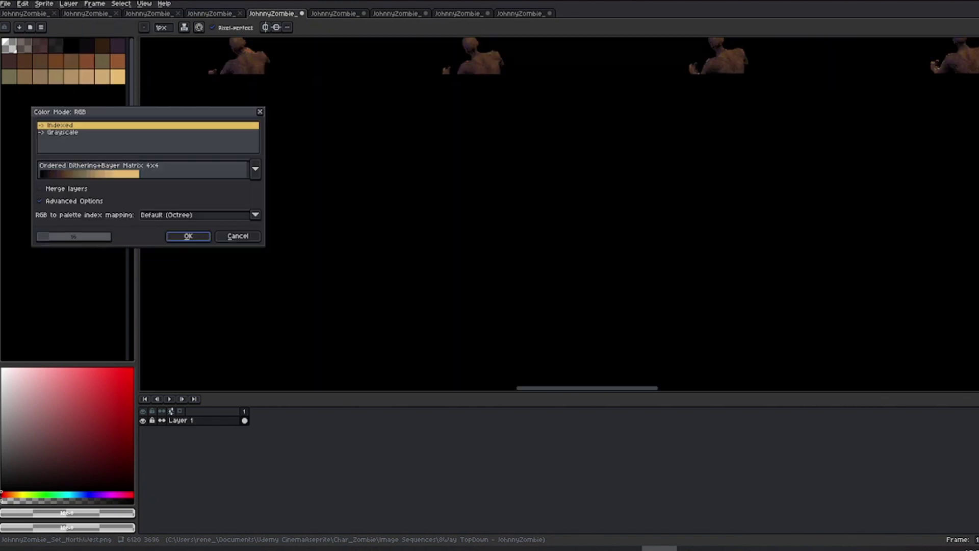
{"action": "left_click", "coordinate": [188, 236]}
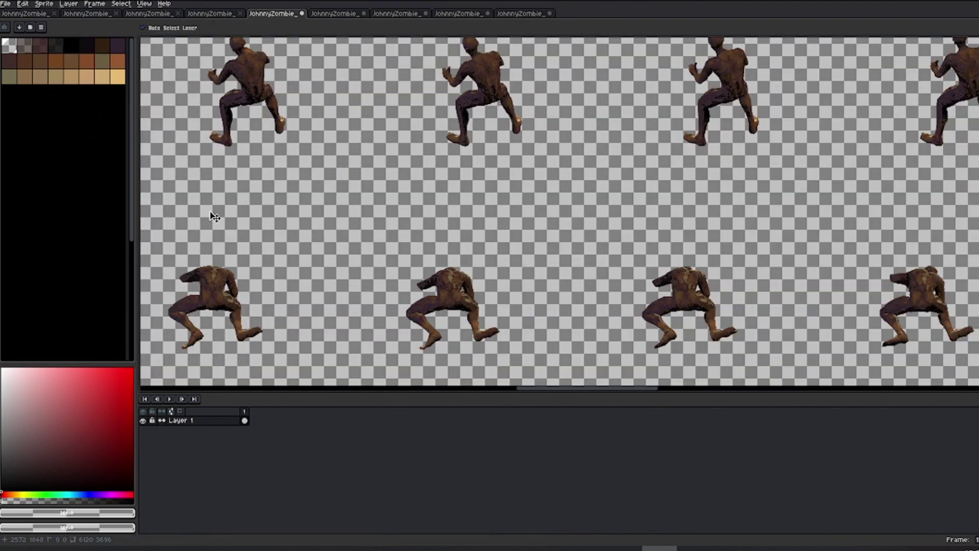
{"action": "key", "text": "ctrl+s"}
Convert the West sheet to indexed color with Ordered Dithering+Bayer Matrix 4x4 and save it
{"action": "left_click", "coordinate": [334, 13]}
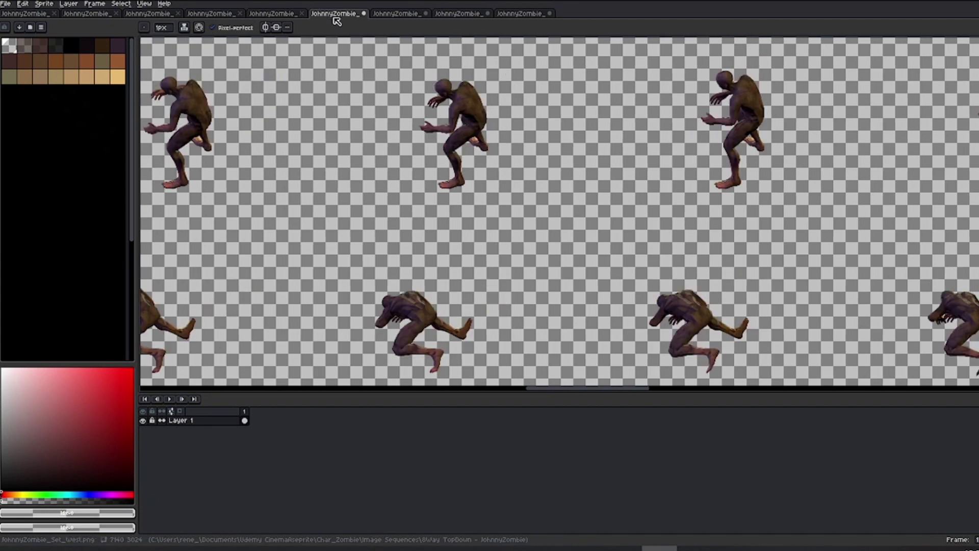
{"action": "left_click", "coordinate": [44, 4]}
{"action": "mouse_move", "coordinate": [79, 24]}
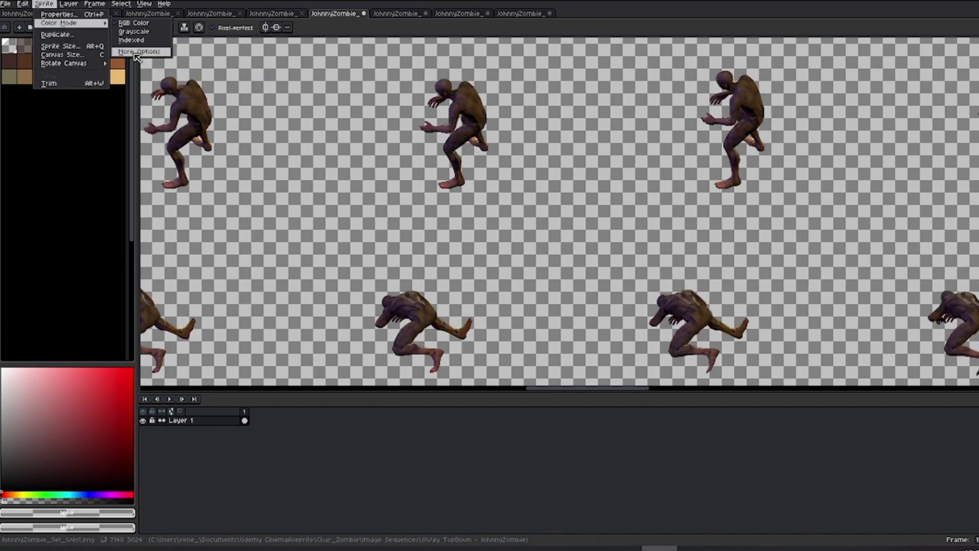
{"action": "left_click", "coordinate": [139, 51]}
{"action": "left_click", "coordinate": [187, 236]}
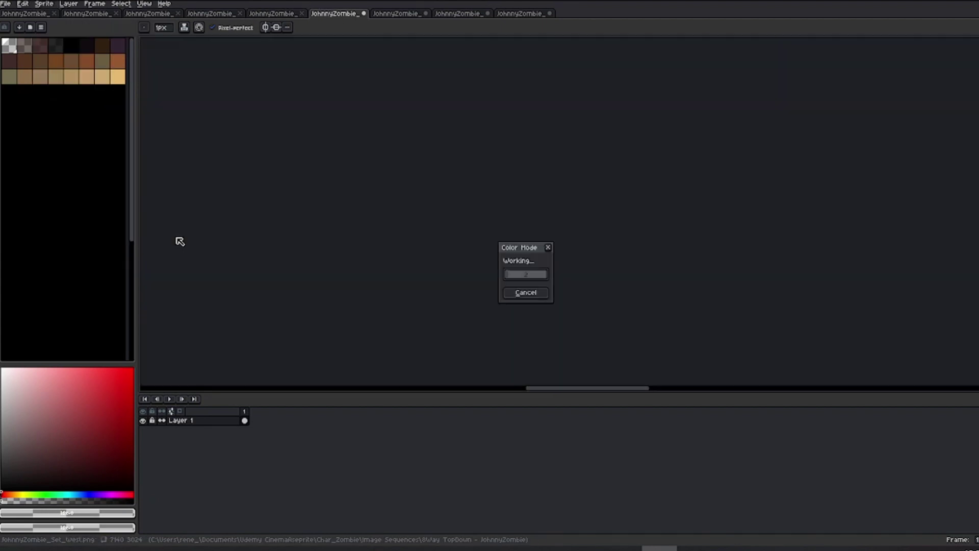
{"action": "key", "text": "ctrl+s"}
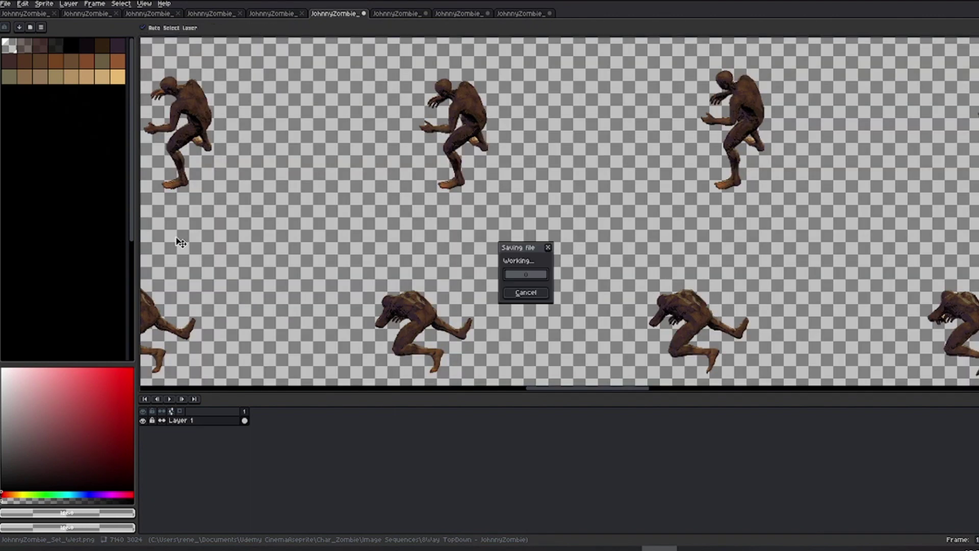
Convert the SouthWest sheet to indexed color with Ordered Dithering+Bayer Matrix 4x4 and save it
{"action": "left_click", "coordinate": [387, 13]}
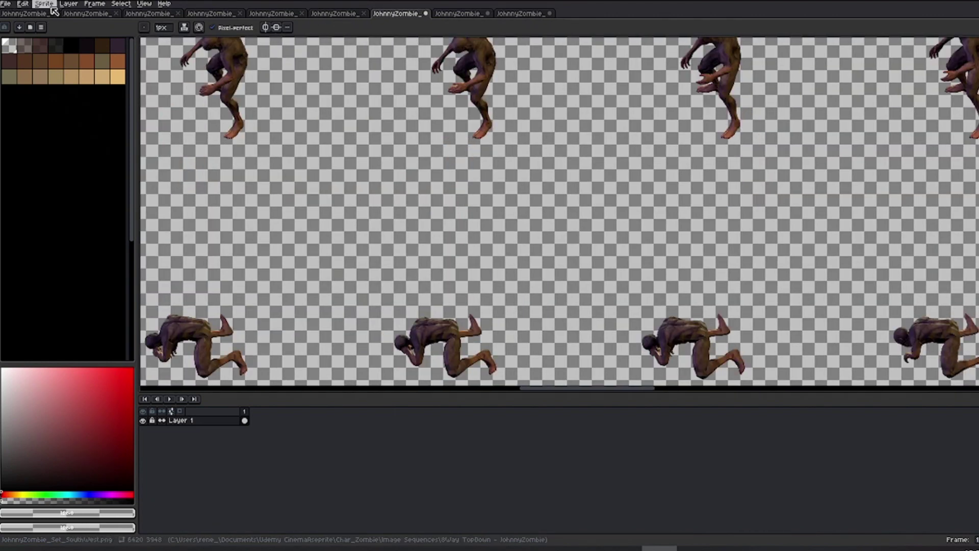
{"action": "left_click", "coordinate": [51, 6]}
{"action": "mouse_move", "coordinate": [59, 23]}
{"action": "left_click", "coordinate": [133, 54]}
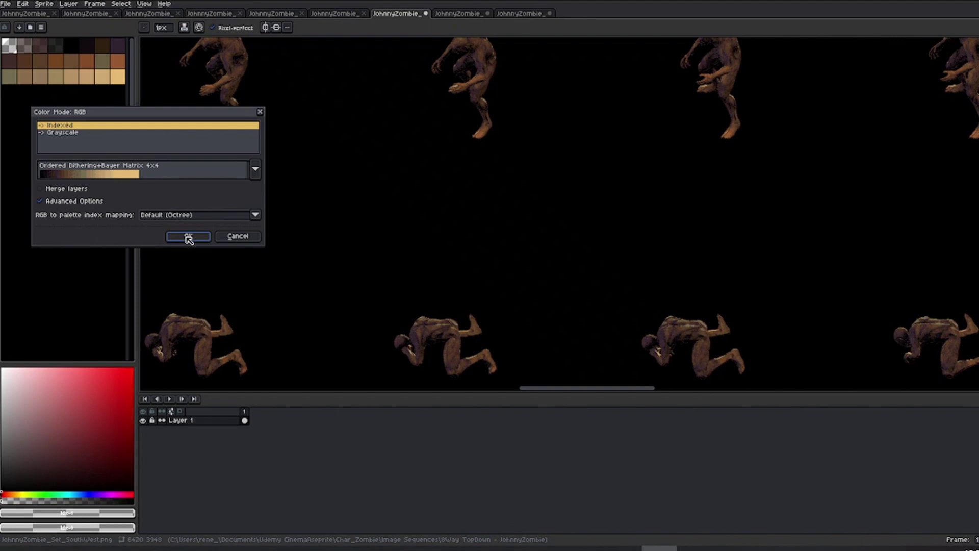
{"action": "left_click", "coordinate": [188, 236]}
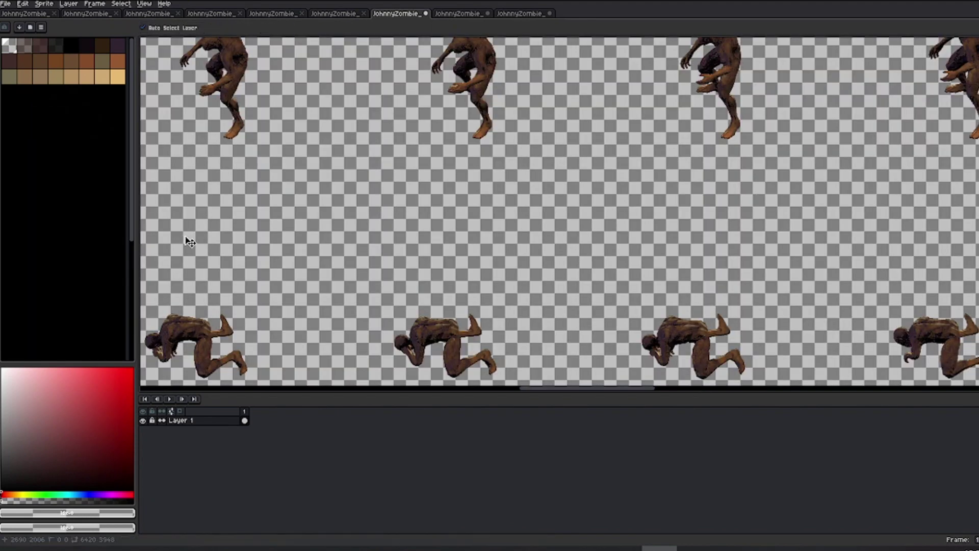
{"action": "key", "text": "ctrl+s"}
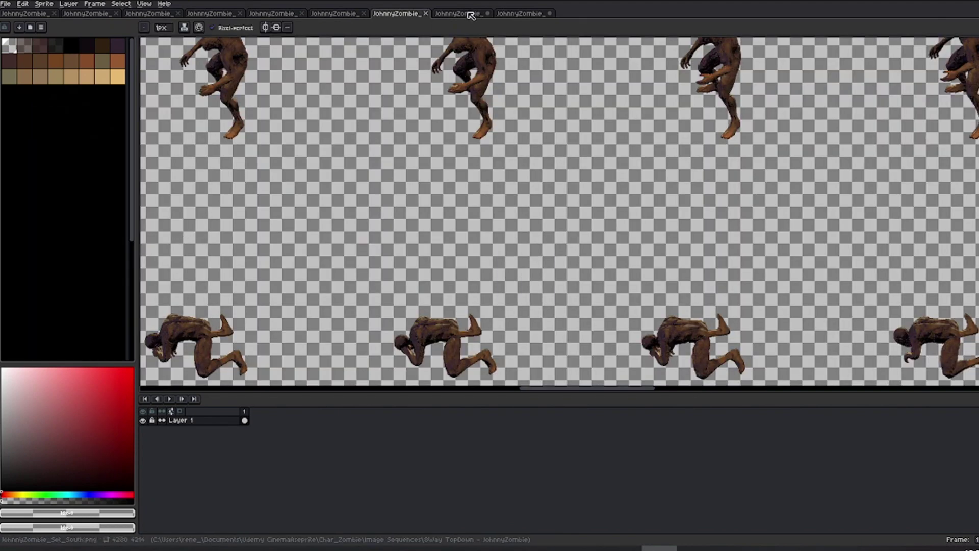
Convert the South sheet to indexed color with Ordered Dithering+Bayer Matrix 4x4 and save it
{"action": "left_click", "coordinate": [457, 13]}
{"action": "left_click", "coordinate": [44, 4]}
{"action": "mouse_move", "coordinate": [66, 23]}
{"action": "left_click", "coordinate": [138, 52]}
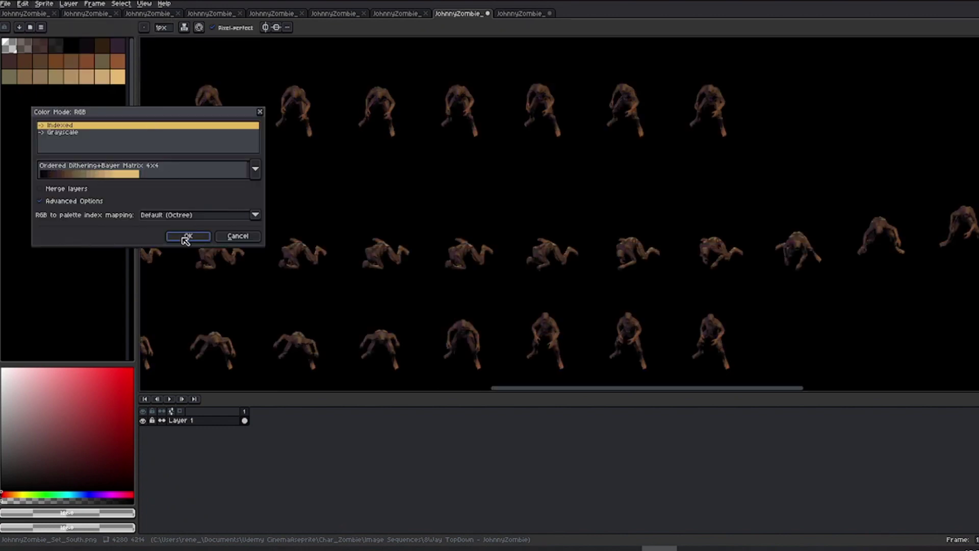
{"action": "left_click", "coordinate": [188, 236]}
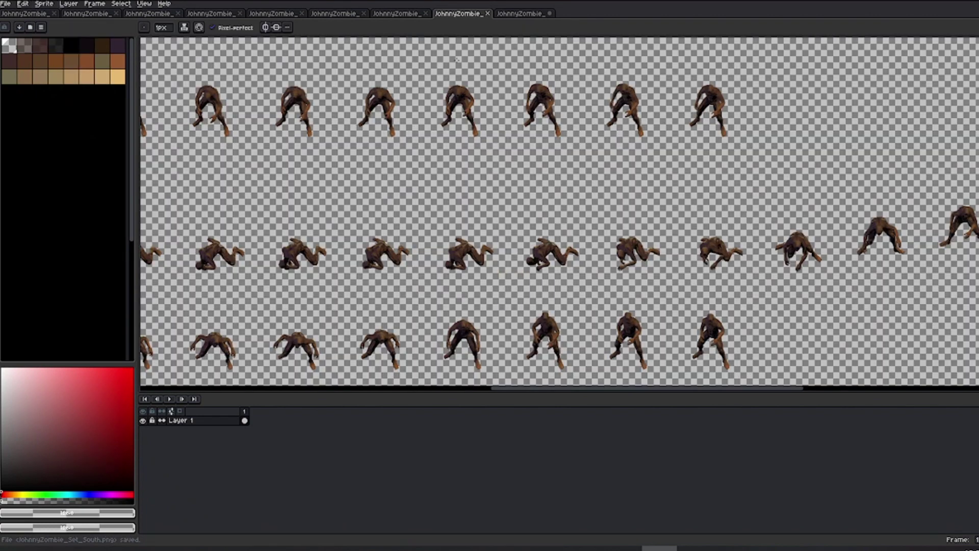
Convert the SouthEast sheet to indexed color with Ordered Dithering+Bayer Matrix 4x4 and save it
{"action": "left_click", "coordinate": [519, 14]}
{"action": "left_click", "coordinate": [44, 4]}
{"action": "mouse_move", "coordinate": [61, 26]}
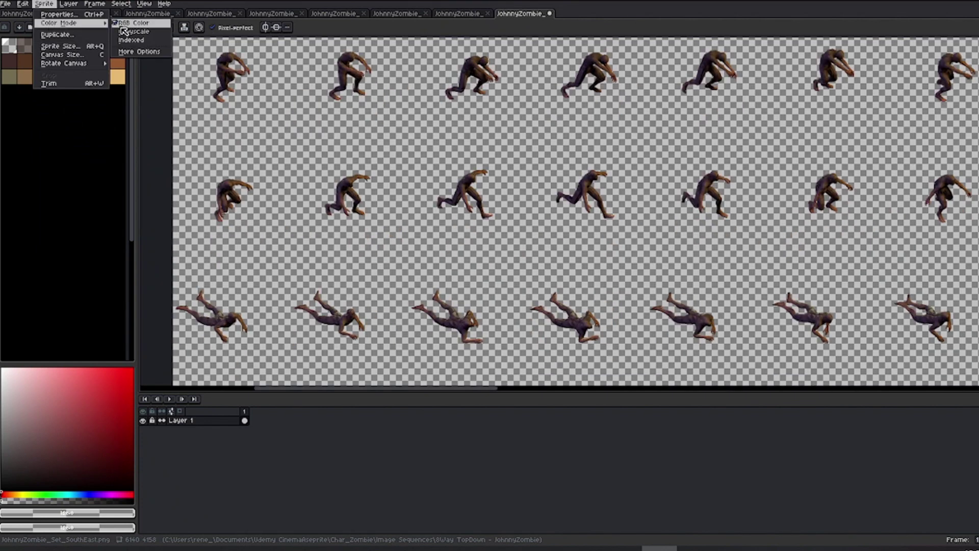
{"action": "left_click", "coordinate": [137, 51]}
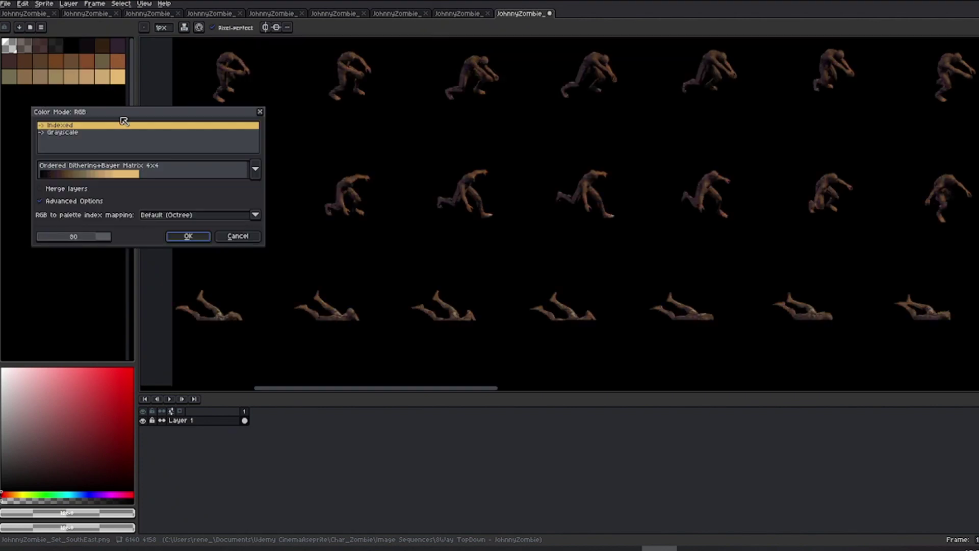
{"action": "left_click", "coordinate": [188, 237]}
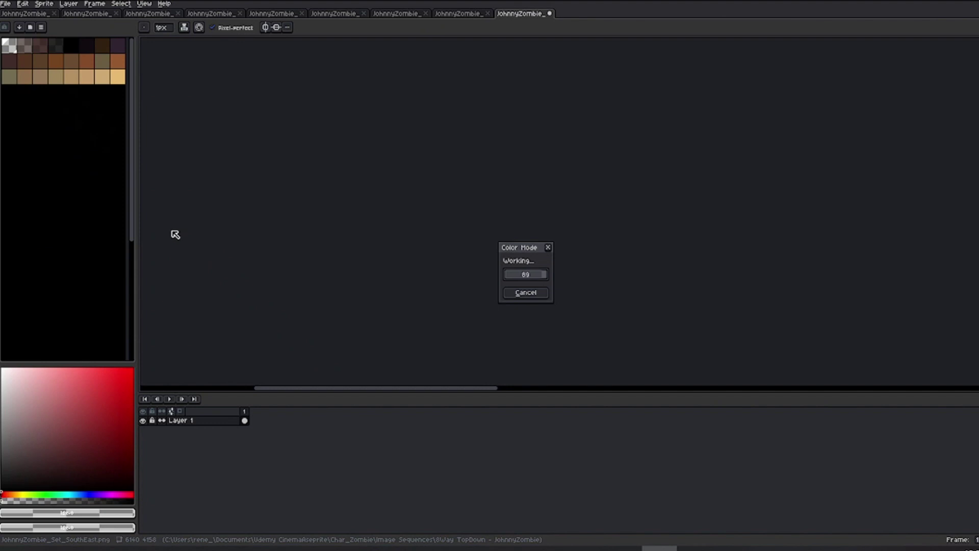
{"action": "key", "text": "ctrl+s"}
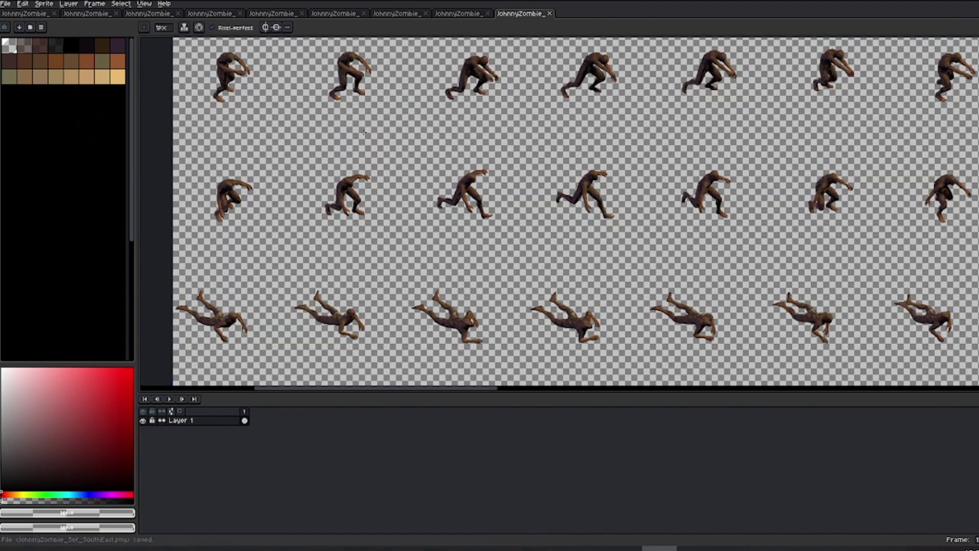
Examine the dithering and colors of several sprites along the second row of the SouthEast sheet up close
{"action": "scroll", "coordinate": [454, 189], "scroll_direction": "up", "scroll_amount": 5}
{"action": "left_click_drag", "start_coordinate": [526, 168], "coordinate": [434, 208]}
{"action": "scroll", "coordinate": [433, 208], "scroll_direction": "down", "scroll_amount": 1}
{"action": "left_click_drag", "start_coordinate": [754, 234], "coordinate": [431, 244]}
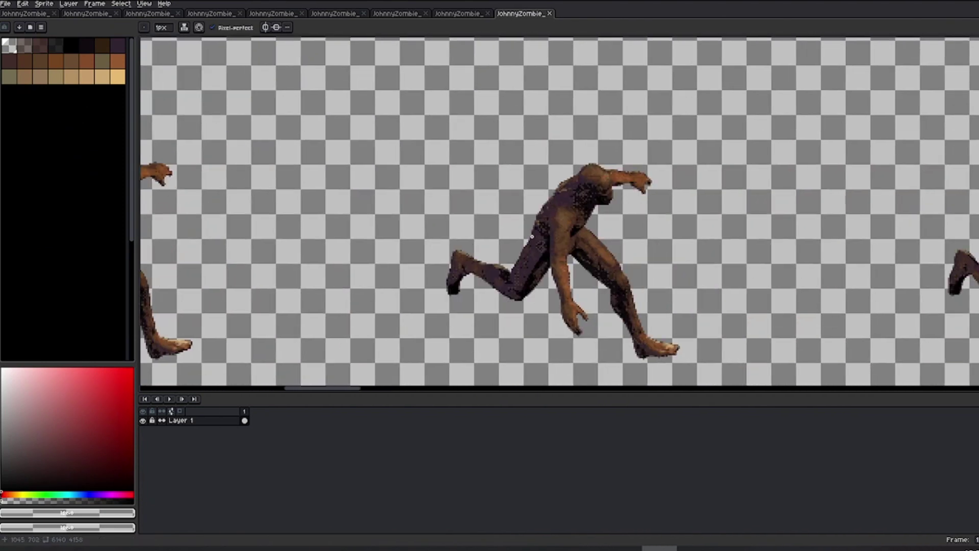
{"action": "left_click_drag", "start_coordinate": [832, 254], "coordinate": [461, 240]}
{"action": "left_click_drag", "start_coordinate": [974, 234], "coordinate": [545, 238]}
{"action": "scroll", "coordinate": [508, 224], "scroll_direction": "right", "scroll_amount": 10}
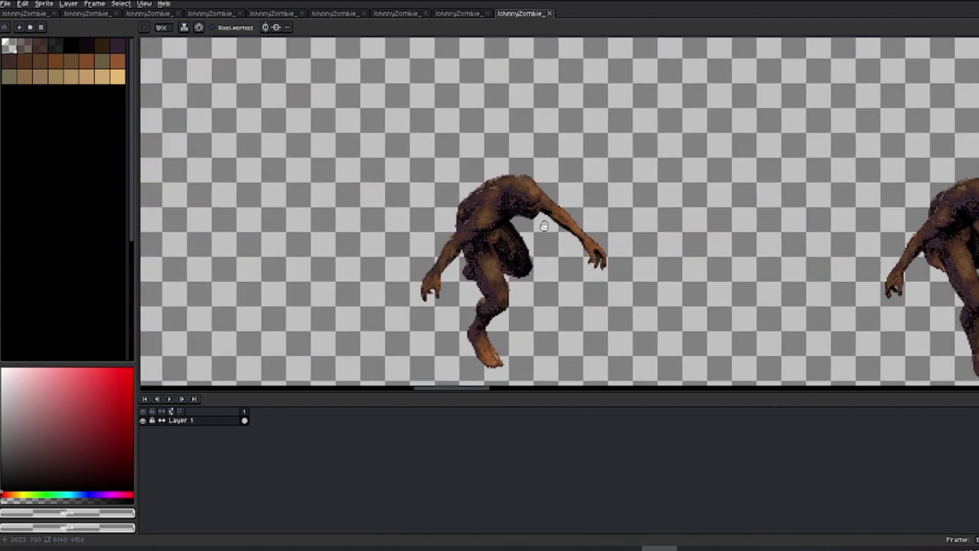
{"action": "scroll", "coordinate": [709, 224], "scroll_direction": "down", "scroll_amount": 3}
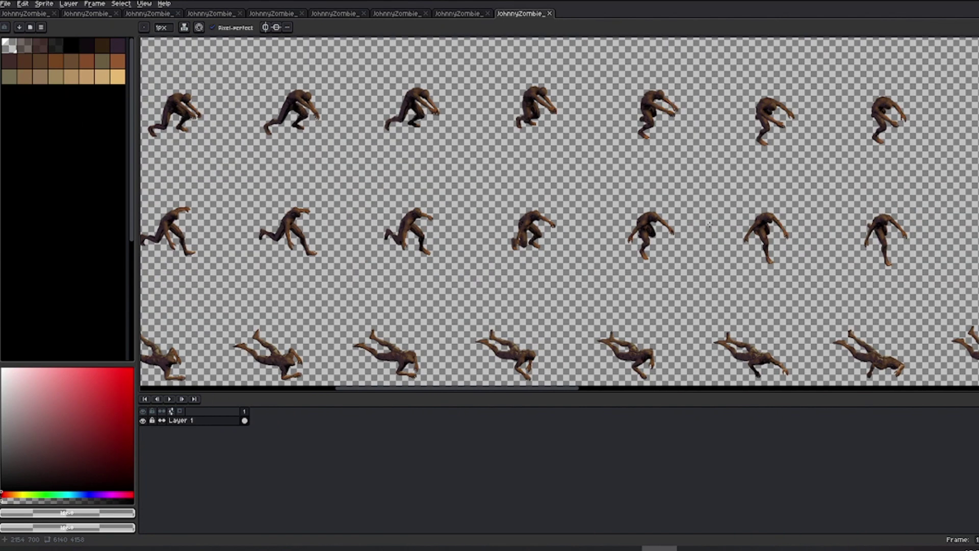